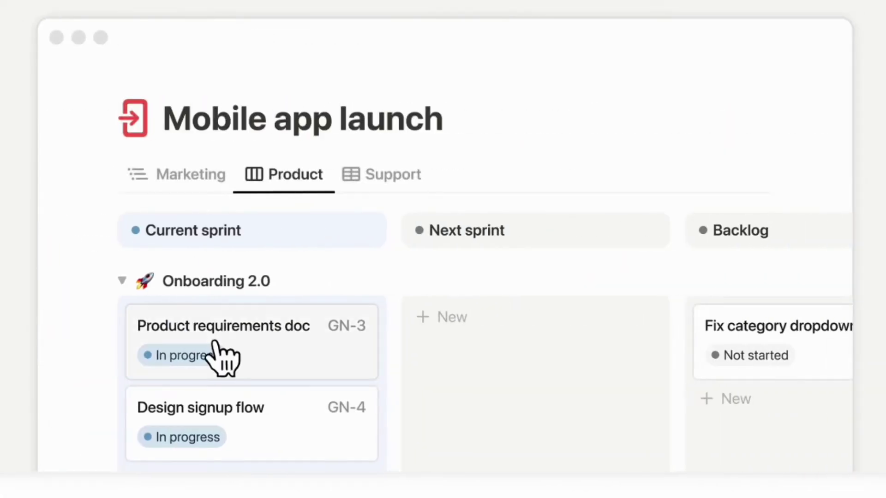
left_click(216, 341)
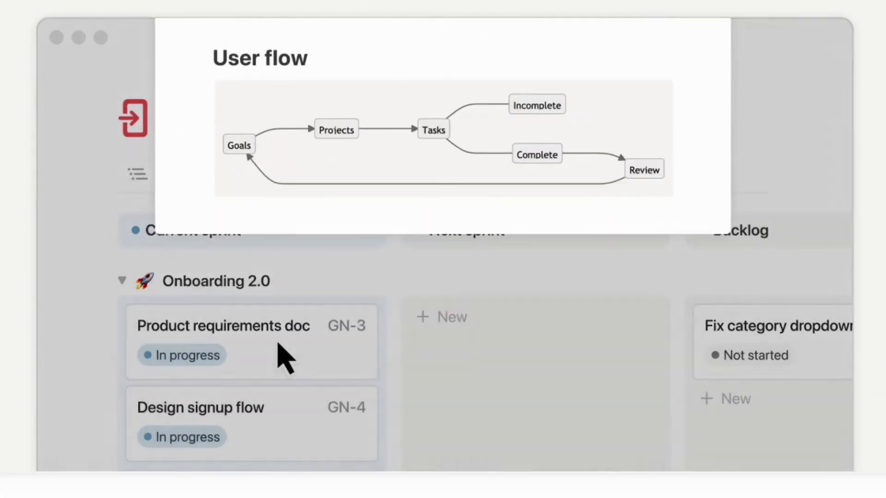
left_click_drag(276, 346, 560, 344)
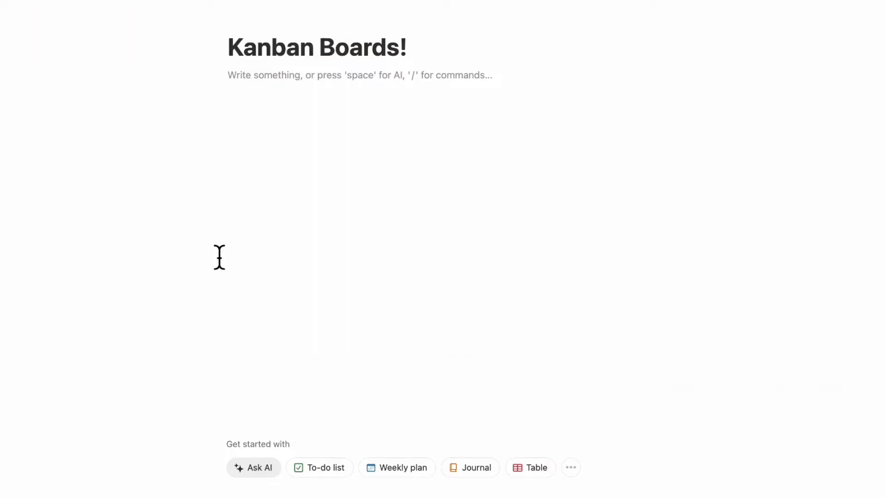
Insert a new board-view database into the empty page and title it "Kanban Boards!"
left_click(375, 95)
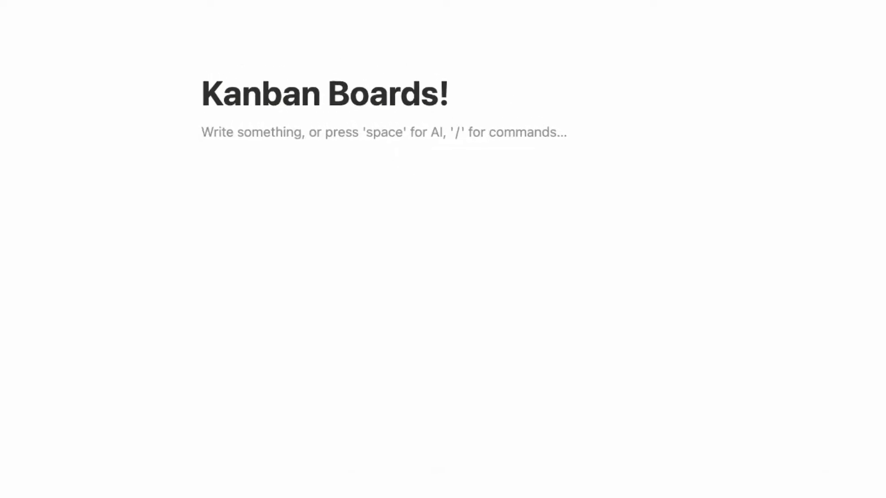
type("/board")
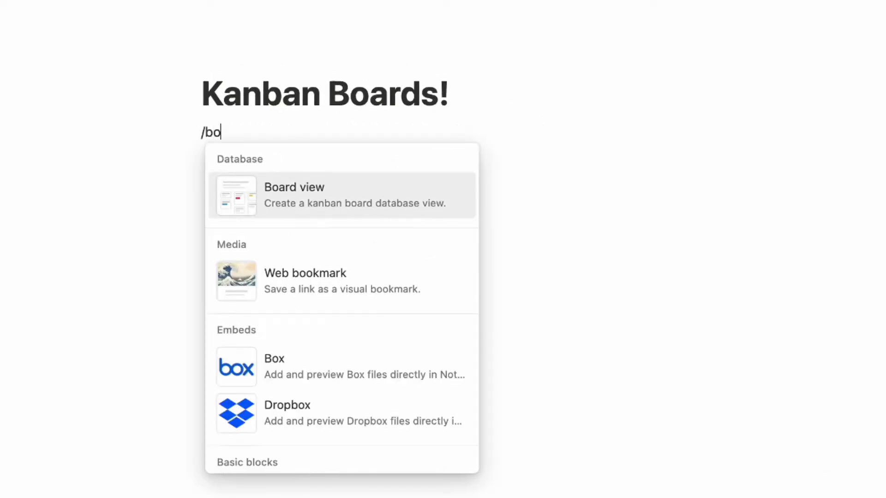
left_click(323, 193)
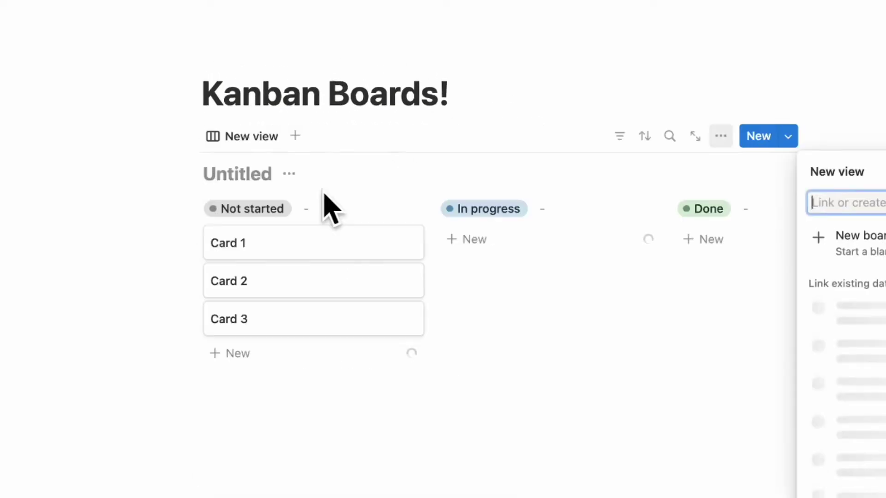
left_click(824, 239)
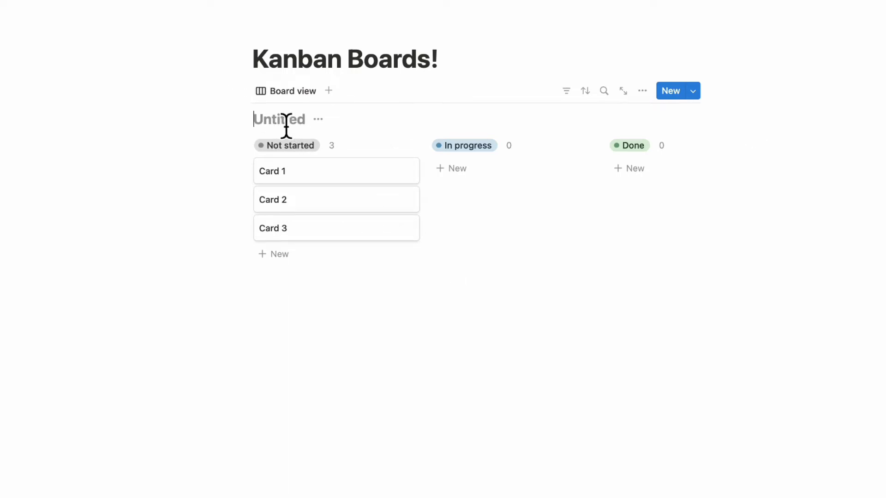
type("Kanban Boards!")
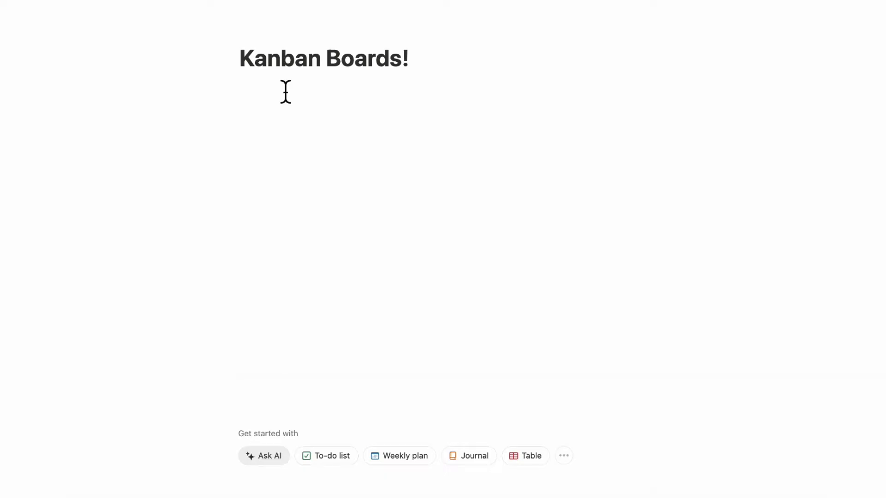
Turn the blank Kanban Boards! page into a board backed by a new database
left_click(565, 457)
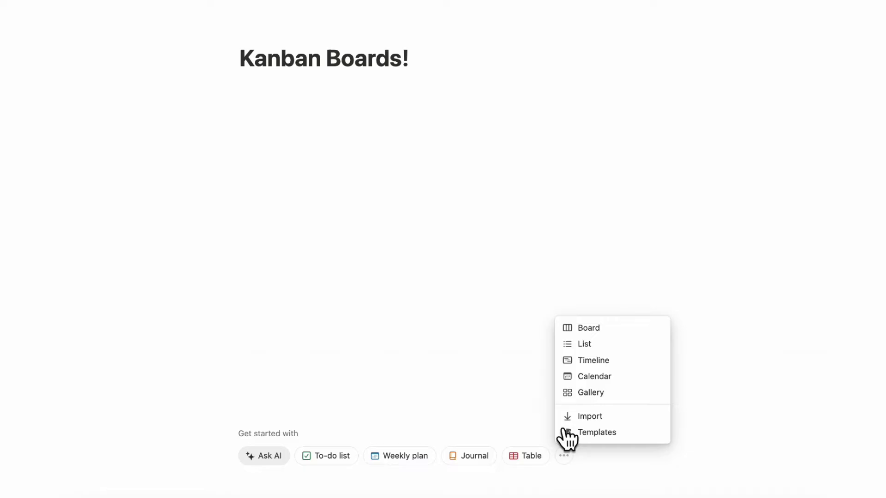
left_click(592, 327)
left_click(766, 118)
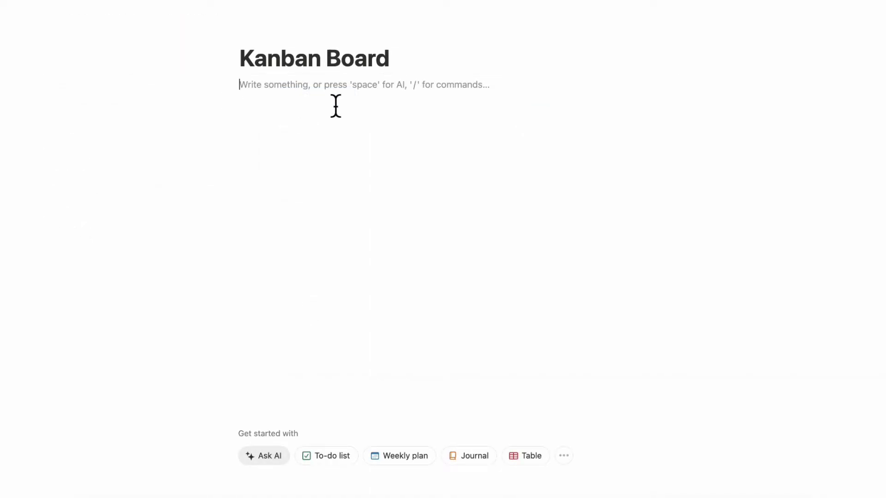
Insert a linked view of the existing Kanban Board database into the page, using its Board view
type("/linked")
left_click(342, 127)
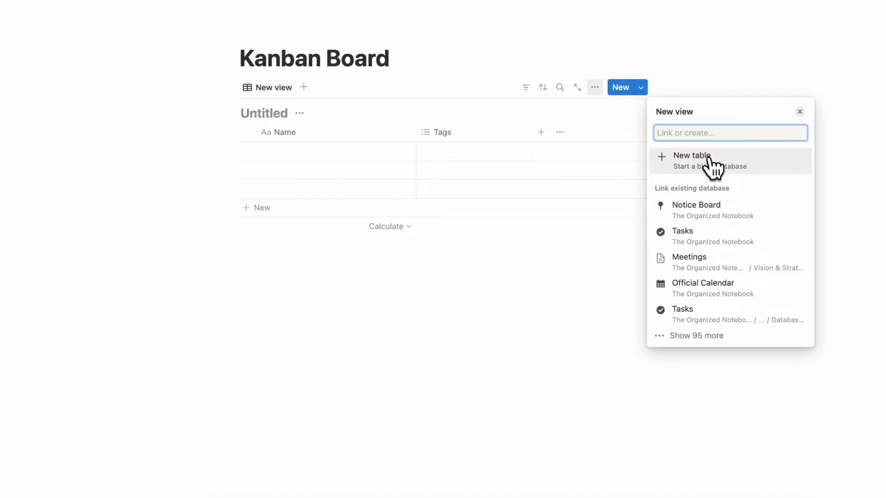
type("kanba")
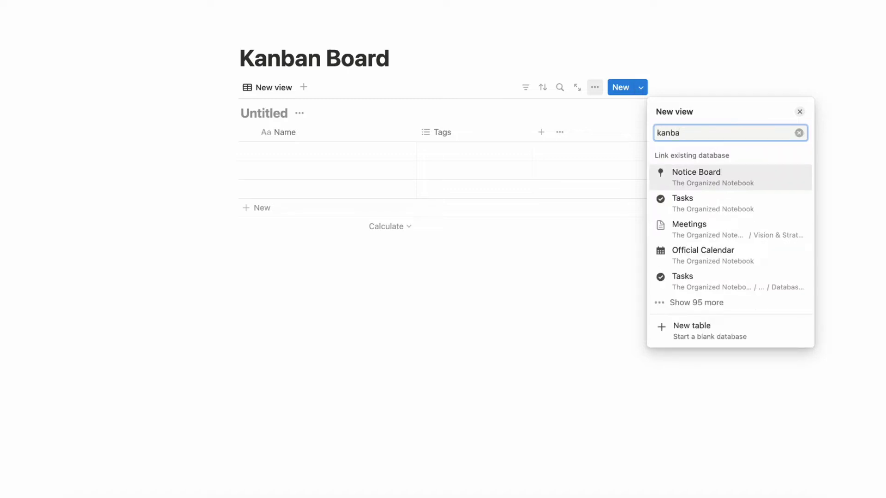
type("n")
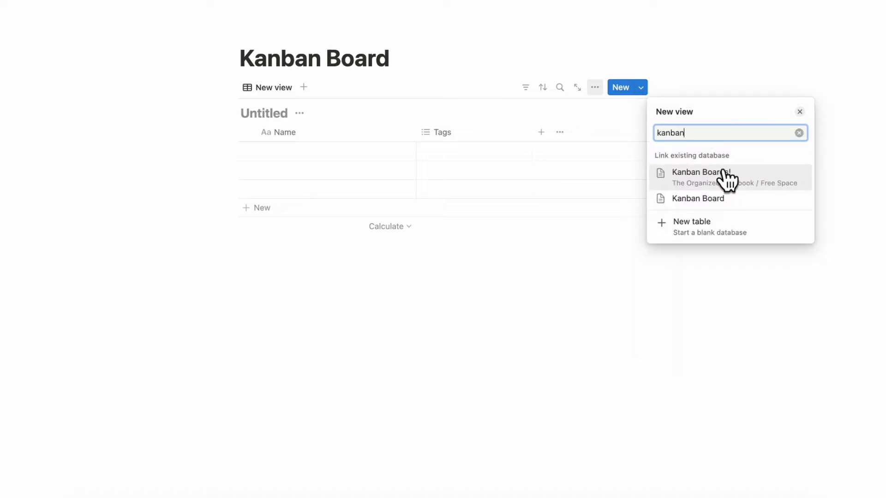
left_click(711, 200)
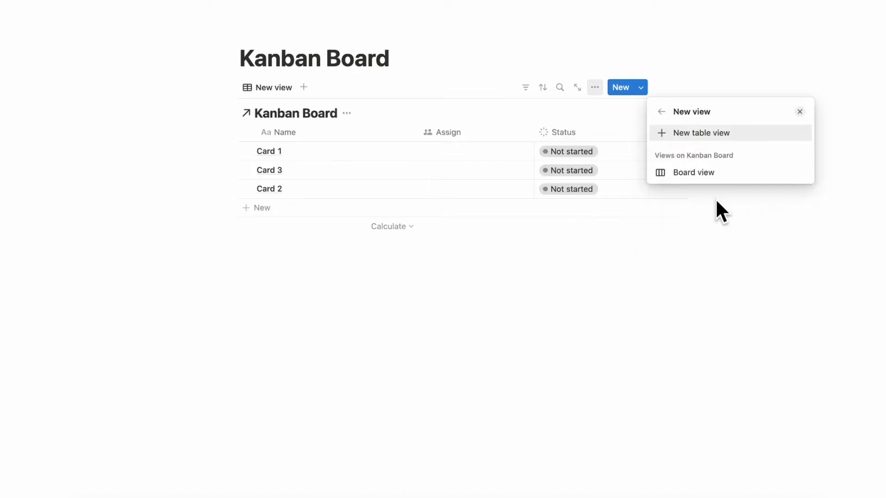
left_click(697, 180)
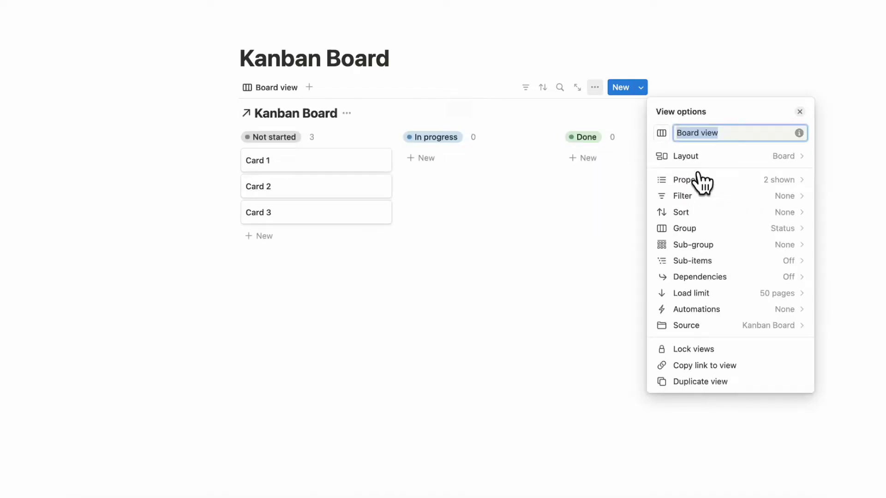
left_click(387, 143)
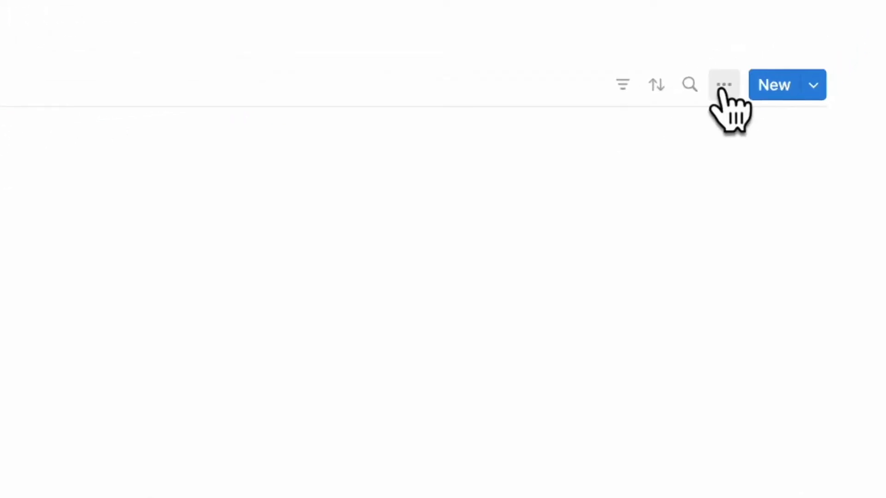
Set the board's card preview to Page cover and add a cover image to Card 1
left_click(714, 92)
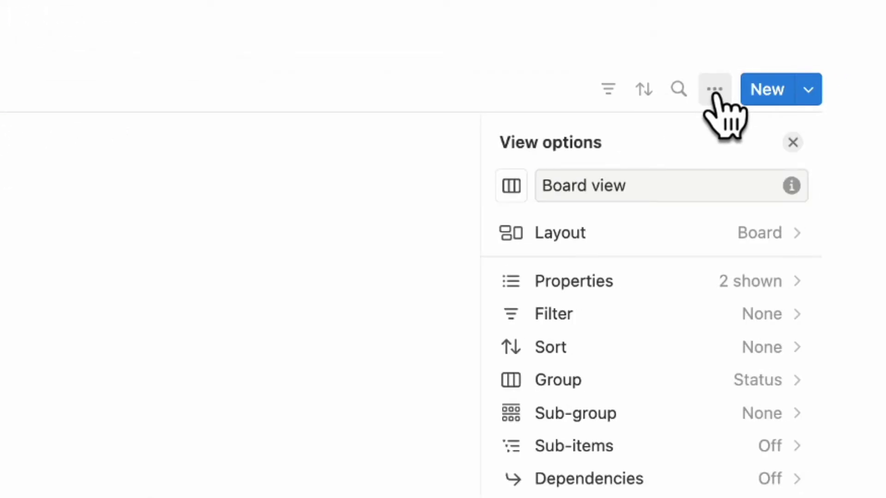
left_click(733, 234)
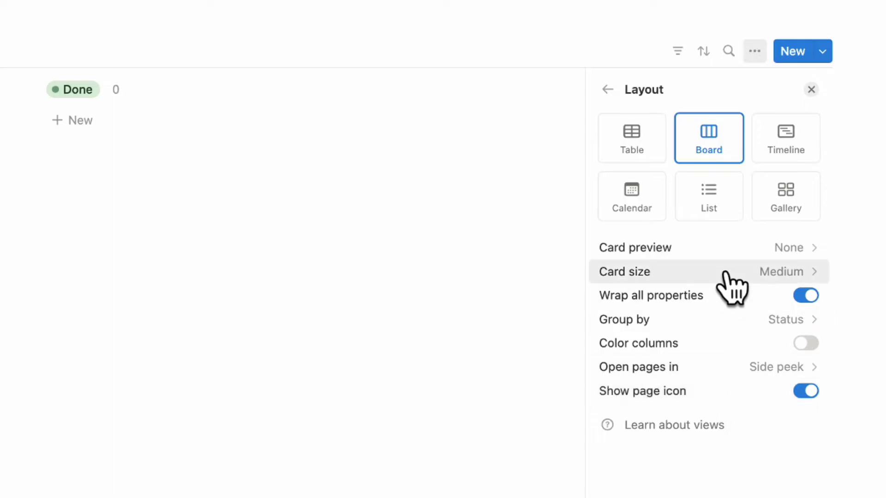
left_click(745, 252)
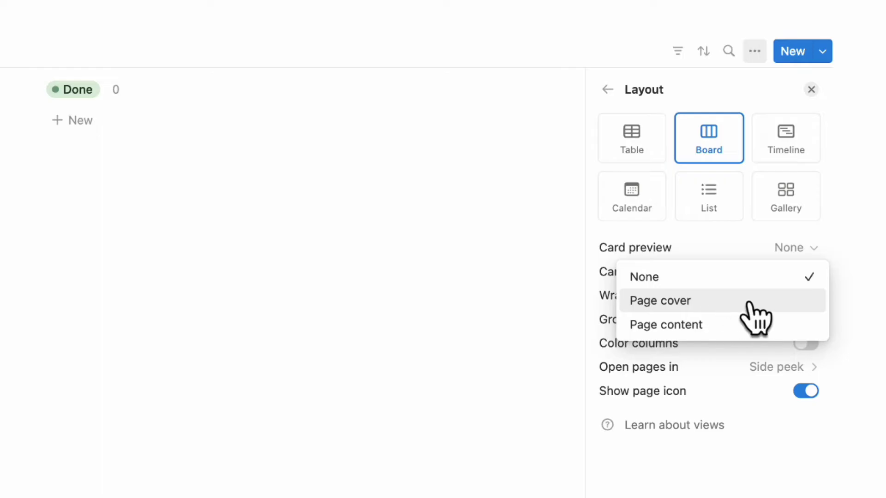
left_click(734, 303)
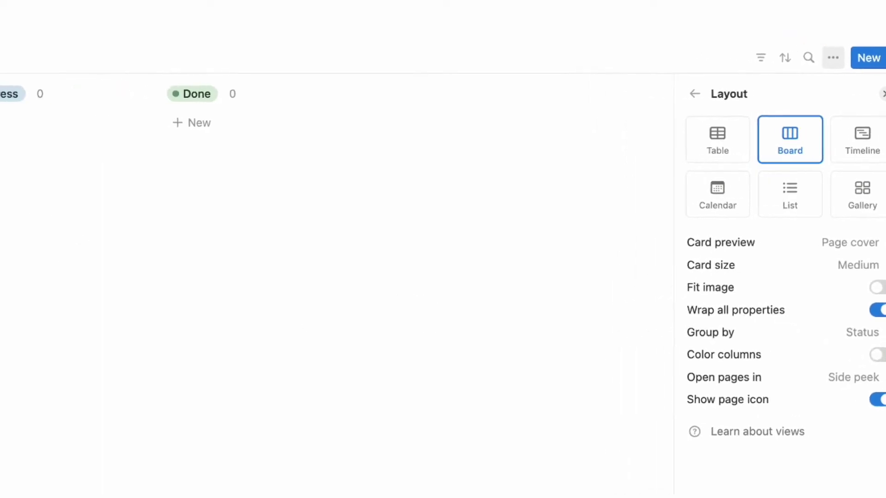
left_click(75, 139)
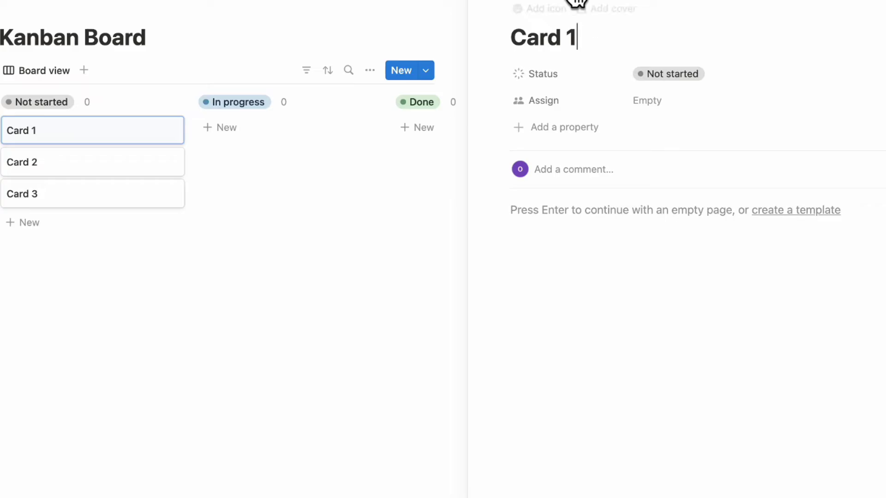
left_click(612, 9)
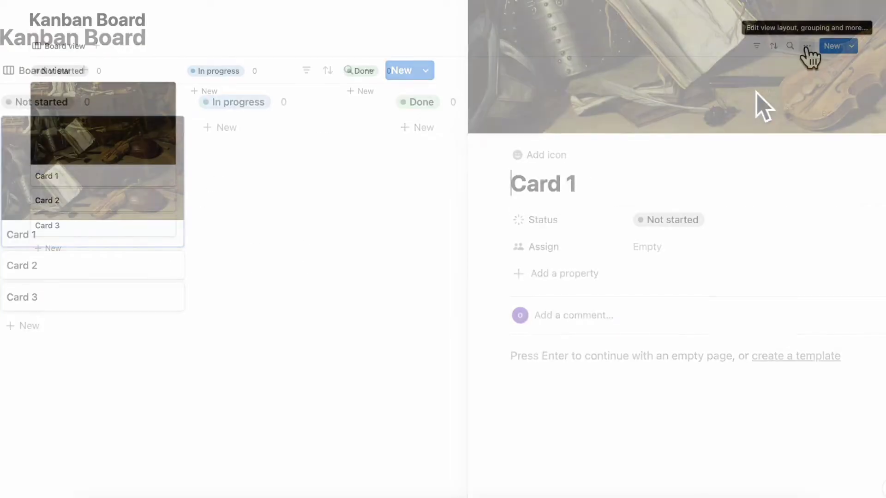
Try the Small, Medium and Large card sizes in the board layout and return the card size to Medium
left_click(807, 46)
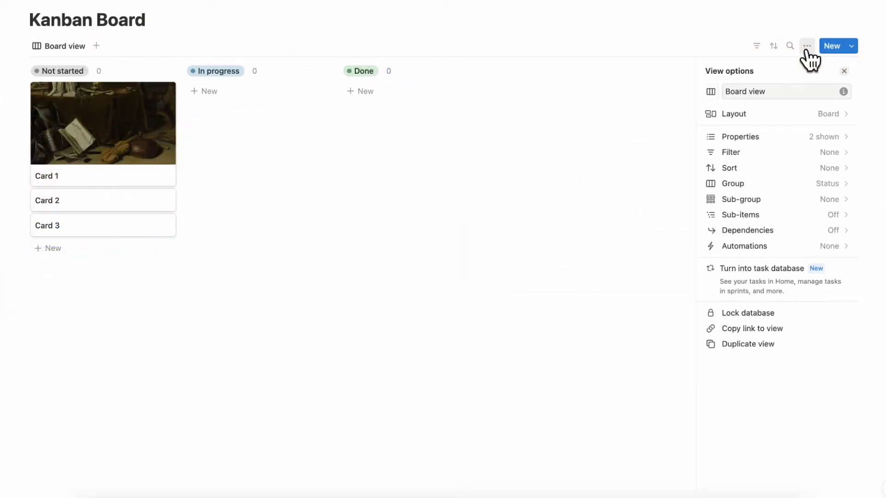
left_click(805, 114)
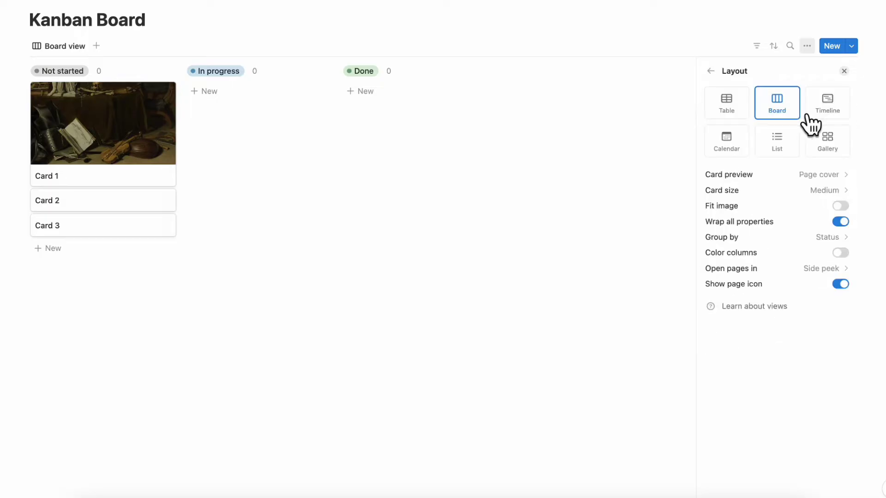
left_click(844, 191)
left_click(836, 211)
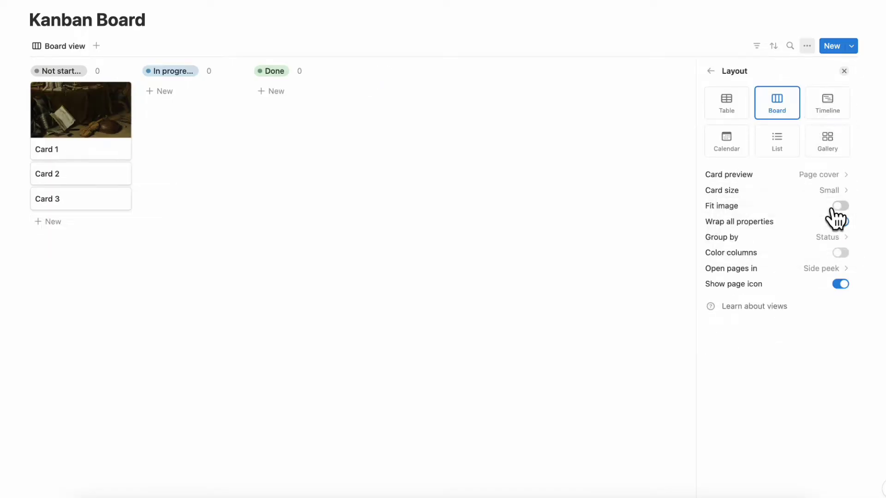
left_click(843, 194)
left_click(837, 226)
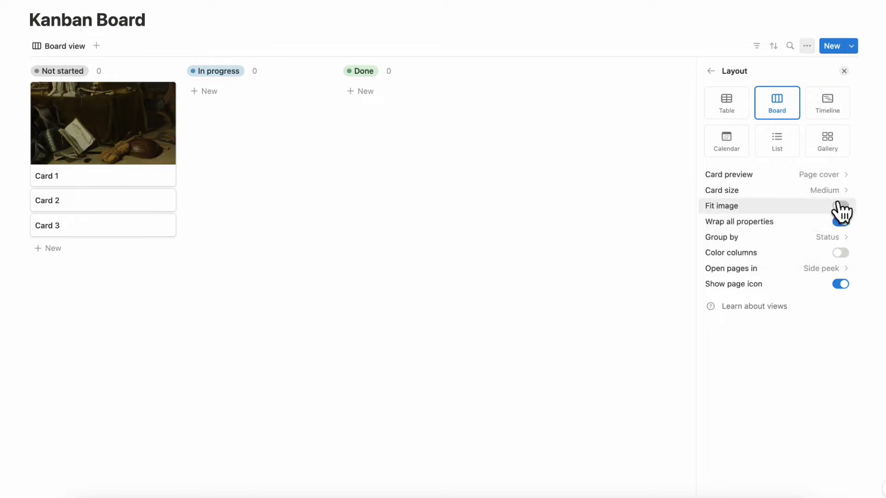
left_click(843, 193)
left_click(827, 242)
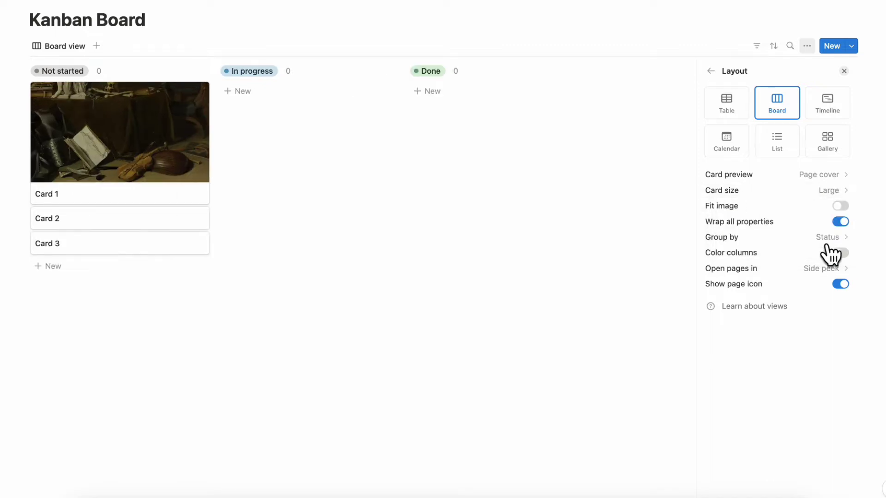
left_click(827, 194)
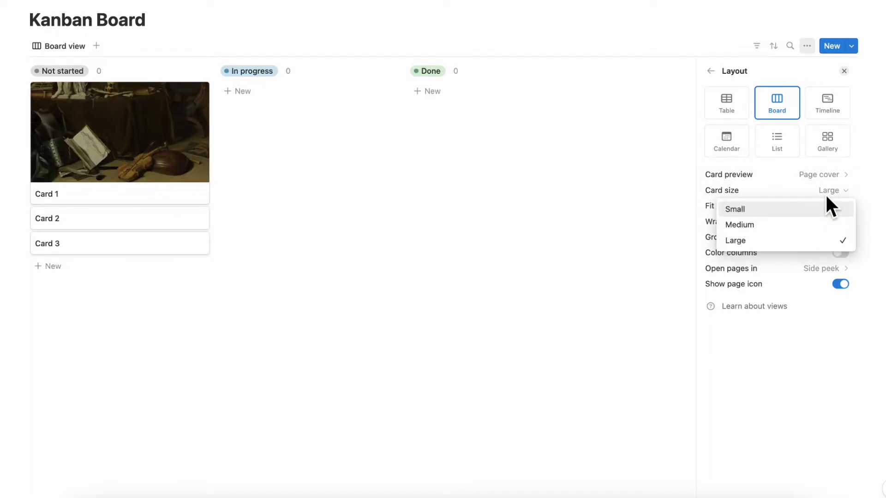
left_click(811, 225)
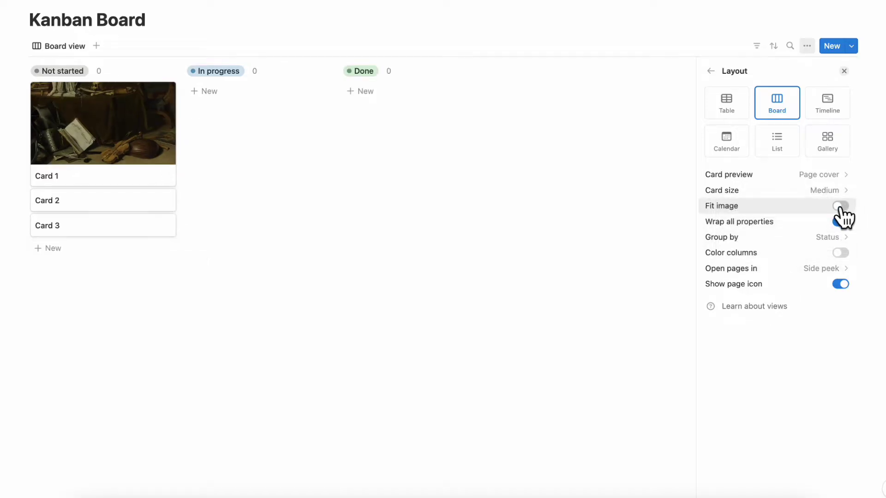
Try the Fit image option on the card covers and leave it switched off
left_click(841, 207)
left_click(841, 208)
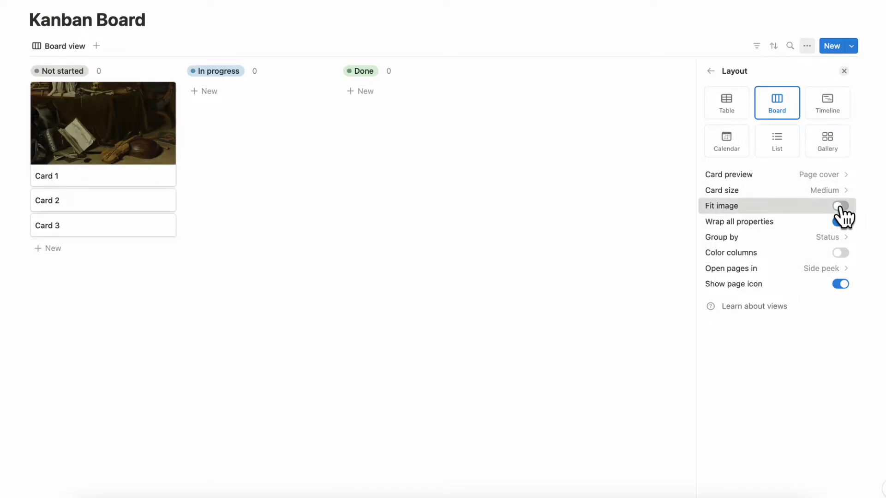
left_click(841, 208)
left_click(841, 208)
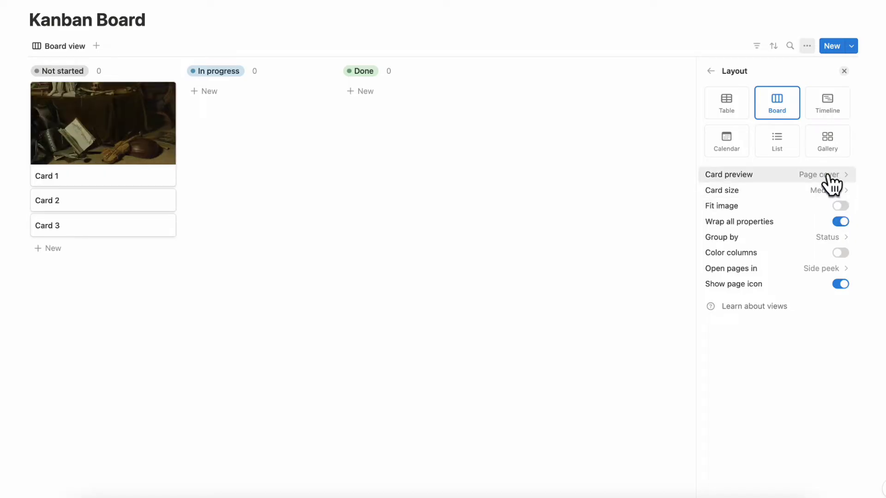
Set the card preview to Page content and enter "Test Test" in the page body of Card 1
left_click(829, 175)
left_click(823, 225)
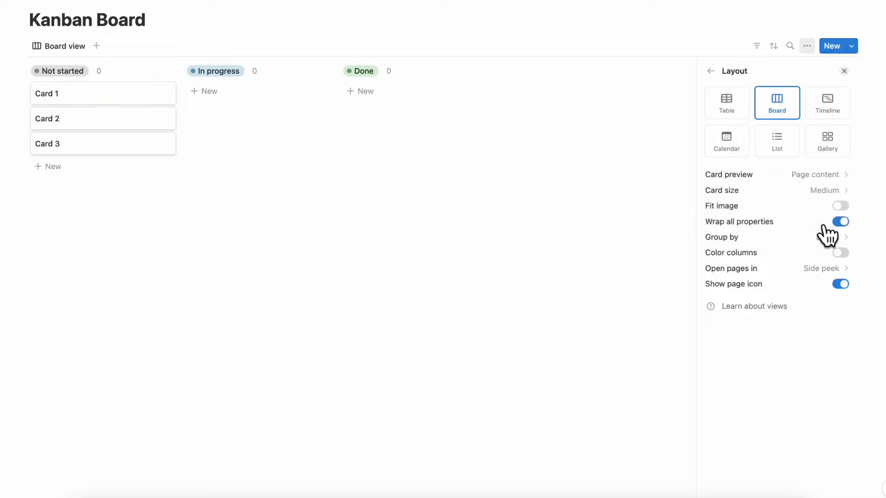
left_click(115, 98)
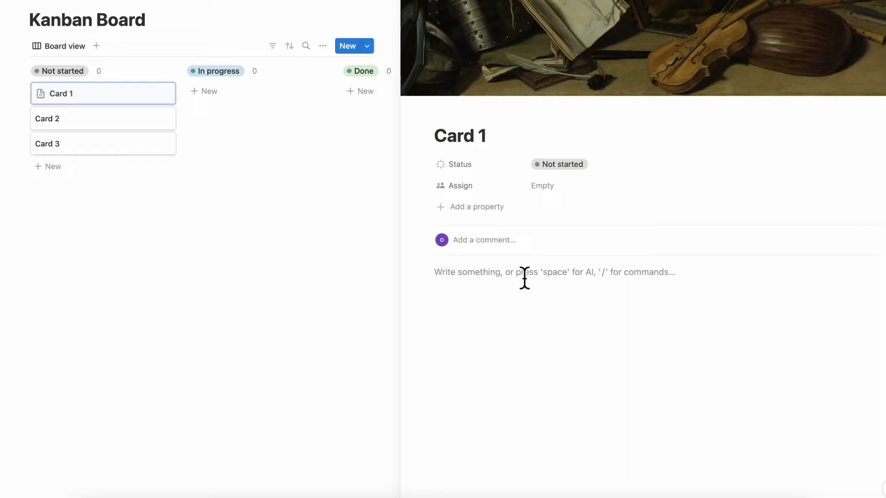
type("Test Test")
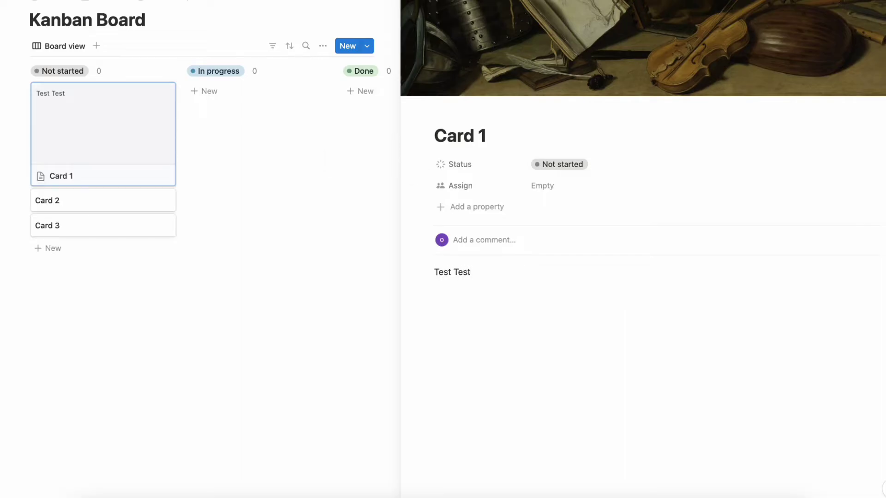
key("Escape")
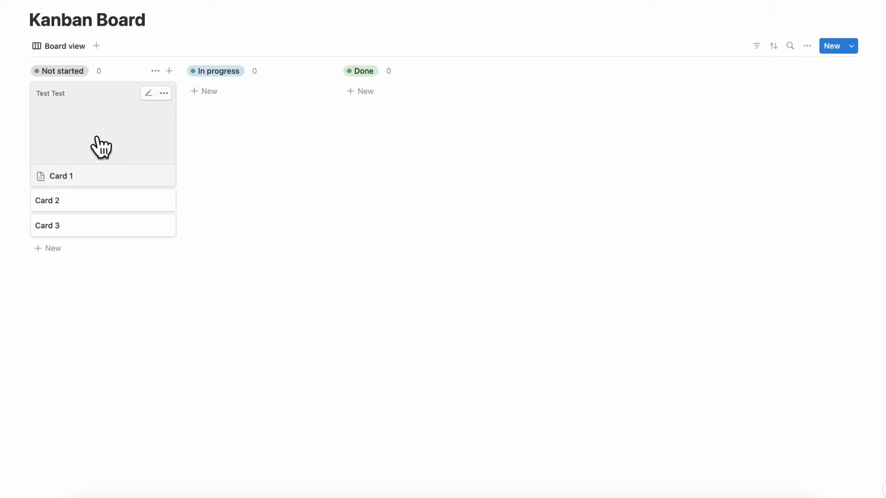
Try the Color columns option in the board's layout, switching it on, off and on again
left_click(806, 48)
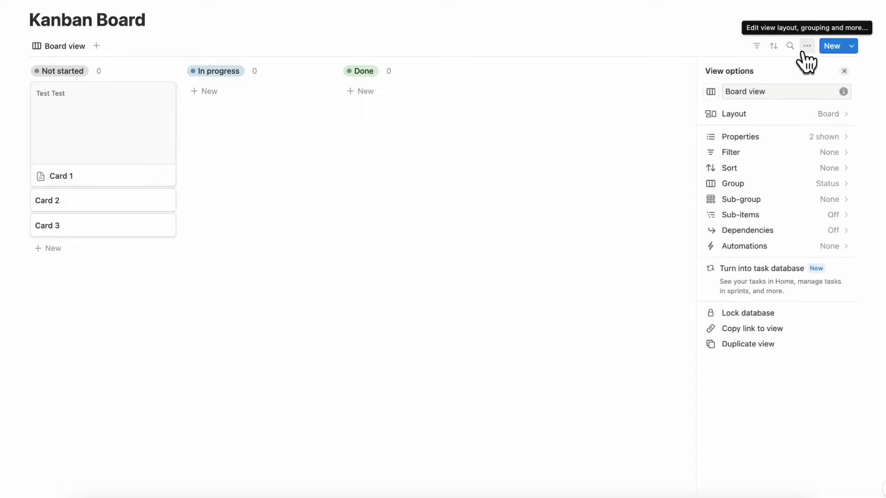
left_click(790, 115)
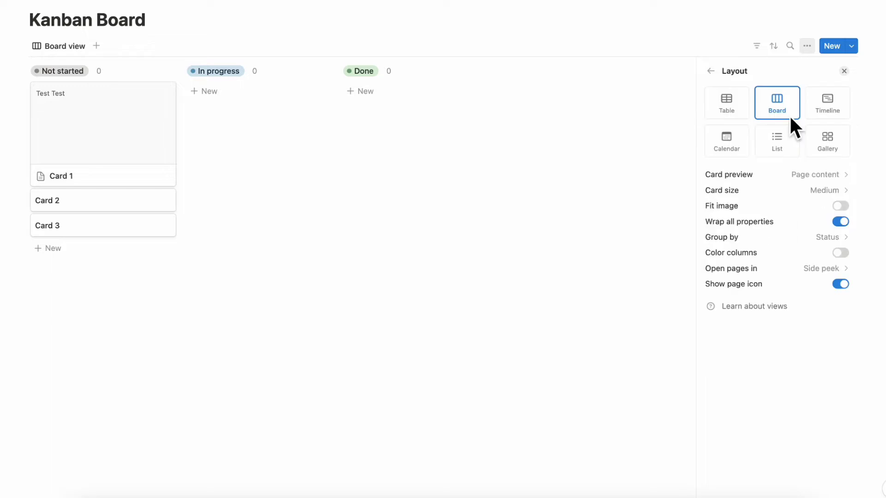
left_click(840, 255)
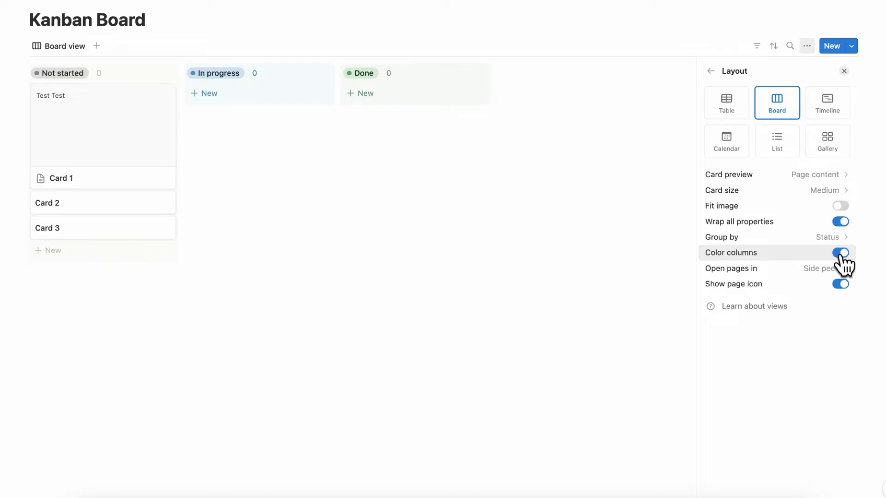
left_click(839, 256)
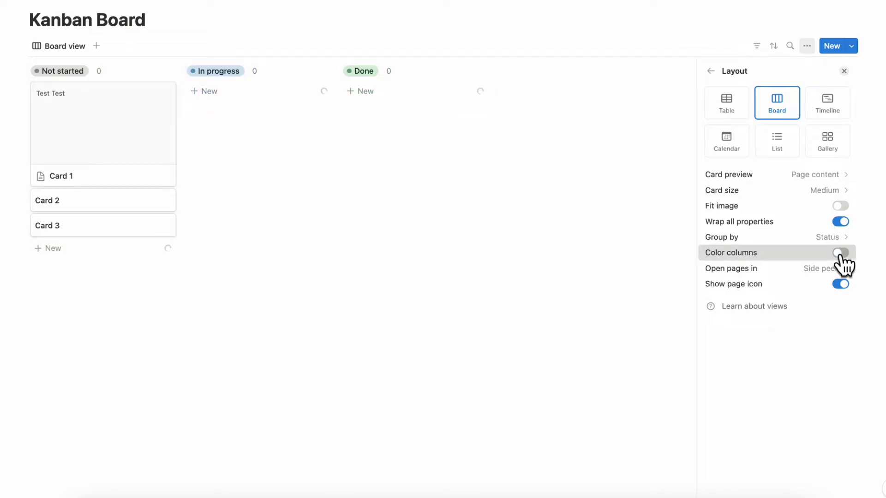
left_click(838, 257)
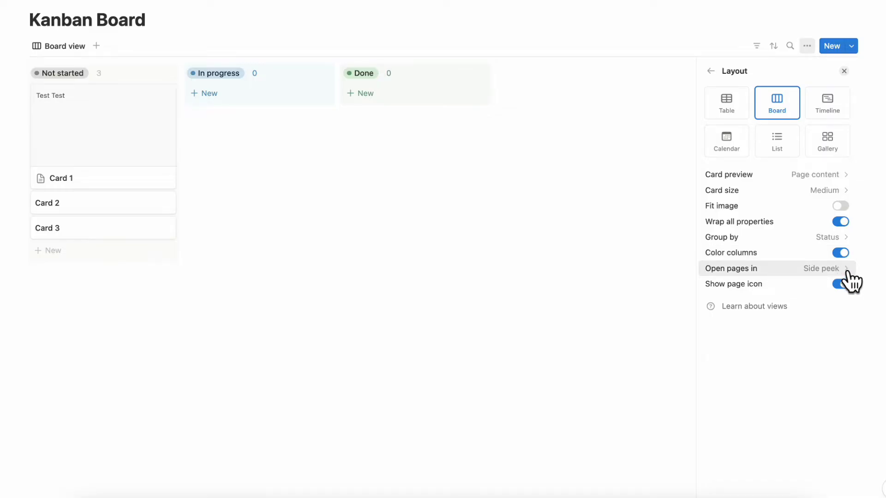
Examine the choices for how board pages open, and try switching the Show page icon option off and back on
left_click(846, 269)
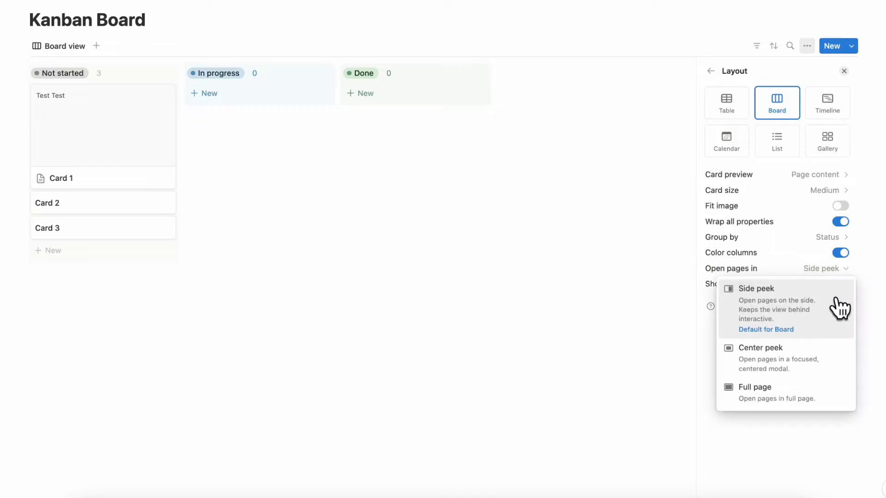
left_click(824, 267)
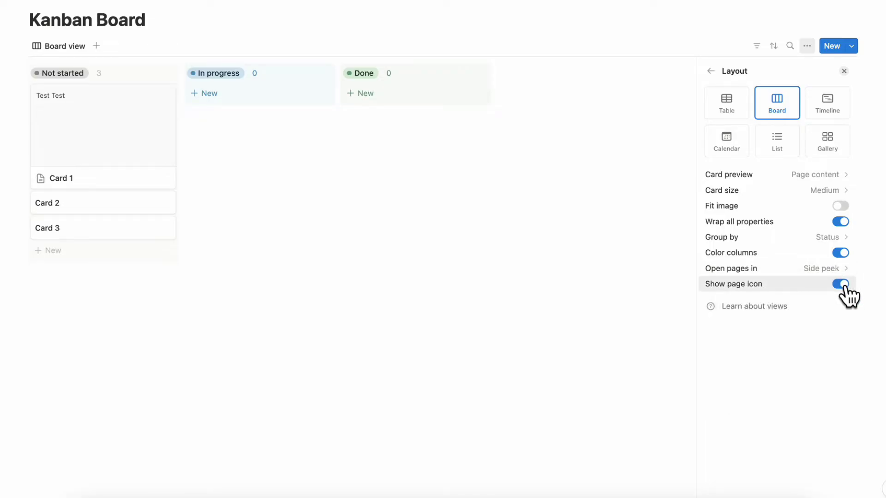
left_click(841, 285)
left_click(841, 284)
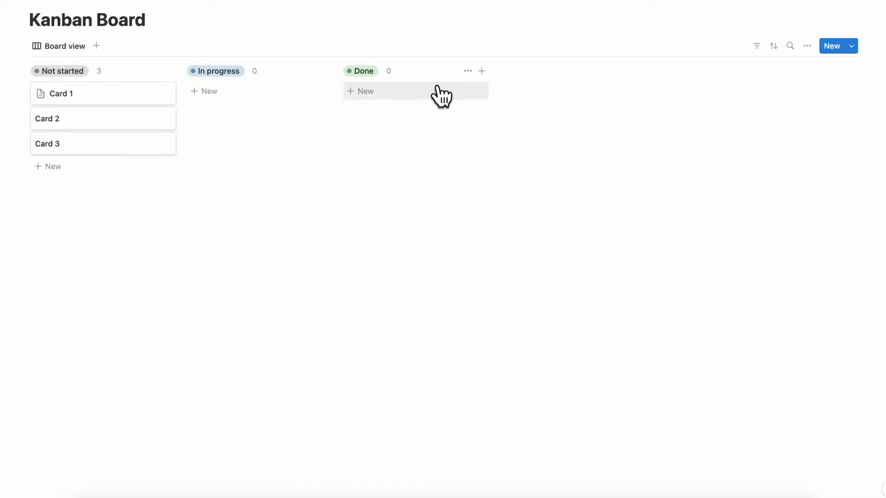
Add an "In Review" option to the Status property's In progress group and place it after In progress
left_click(807, 48)
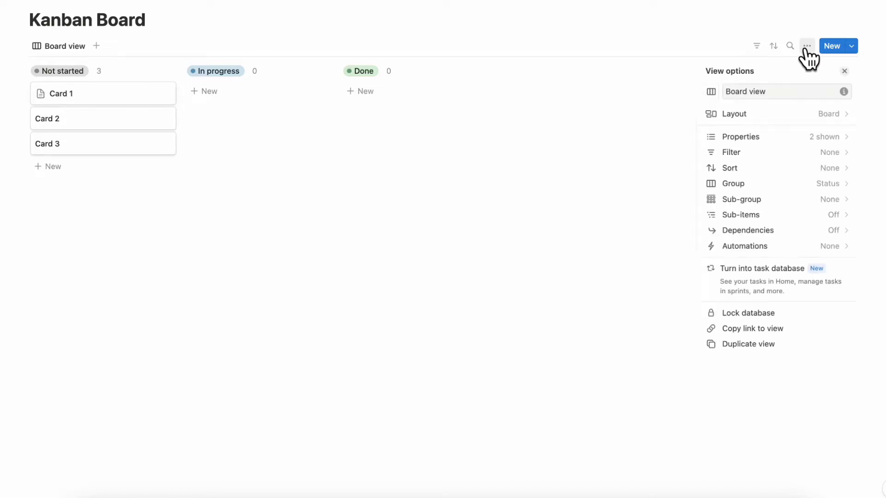
left_click(791, 138)
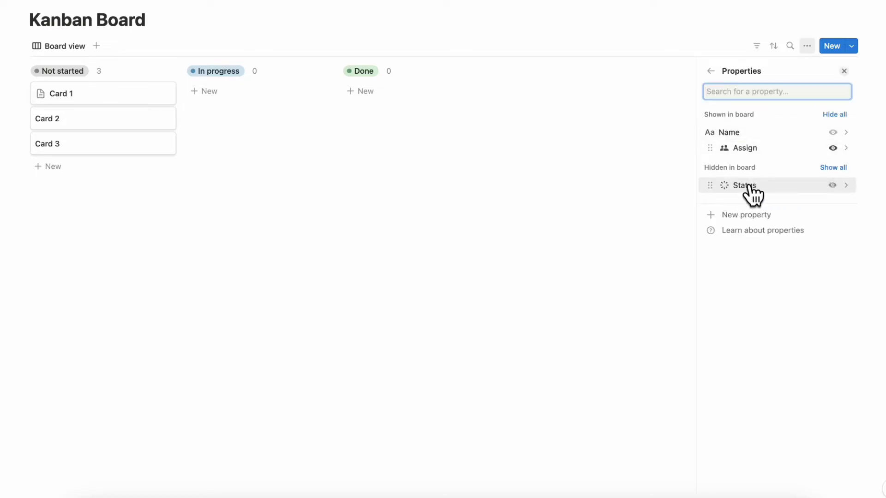
left_click(848, 186)
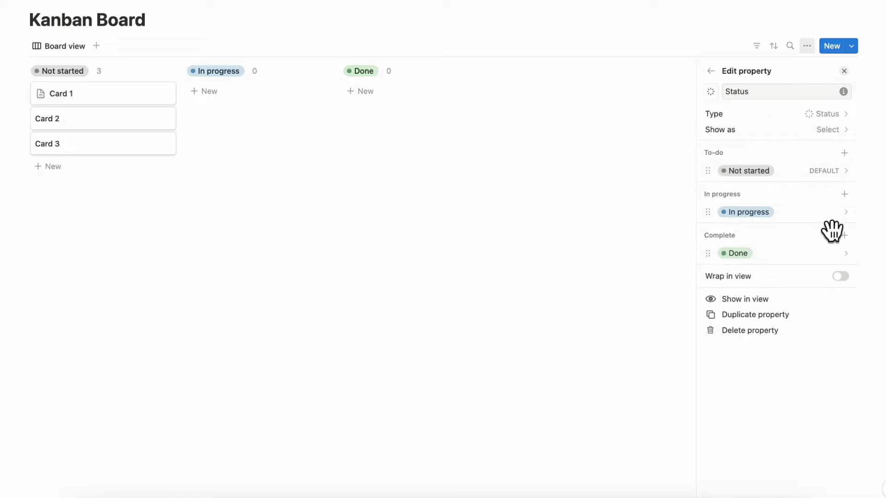
left_click(845, 194)
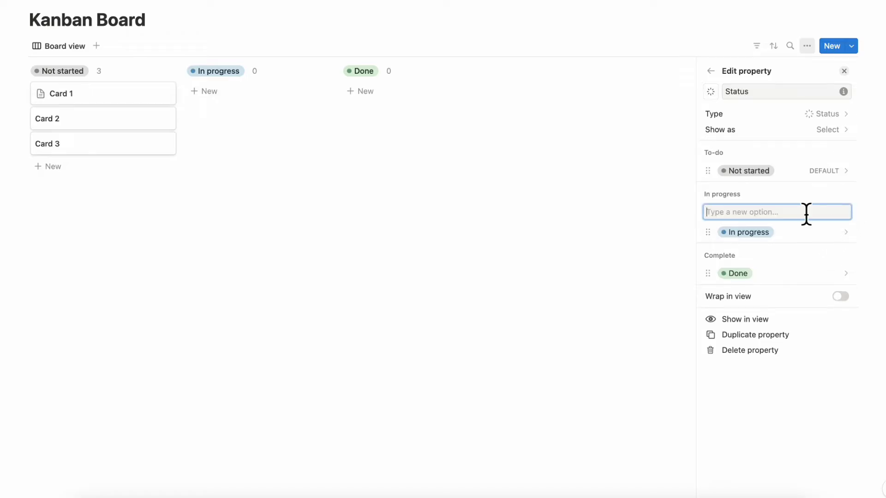
type("In Review")
key("Return")
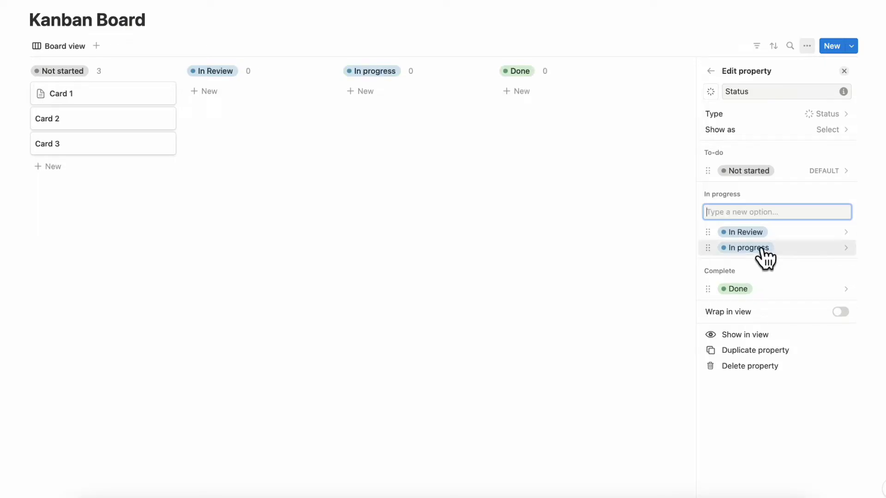
left_click_drag(761, 249, 747, 232)
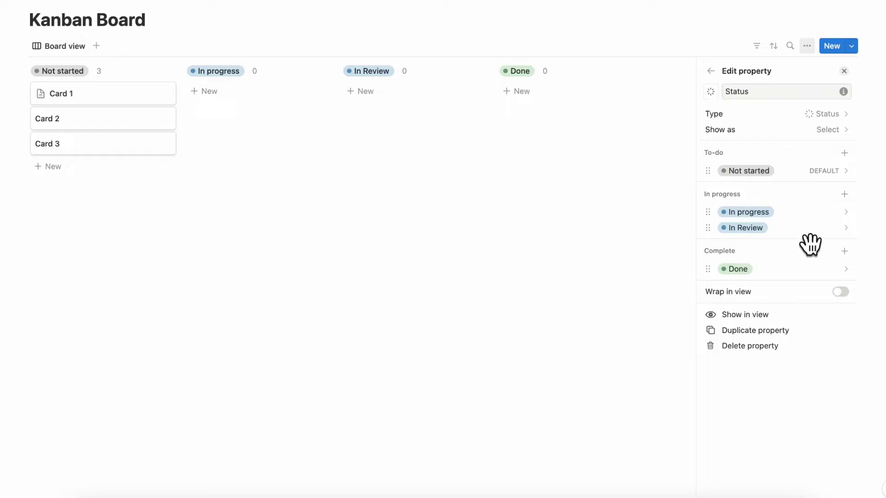
Add an "Archive" option to the Status property's Complete group, colour it red and place it after Done
left_click(845, 251)
type("Archiv")
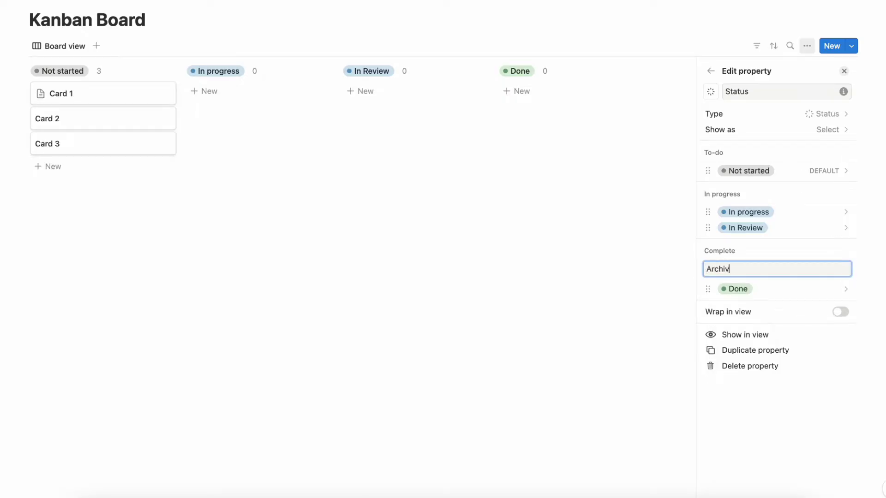
type("e")
key("Return")
left_click(847, 288)
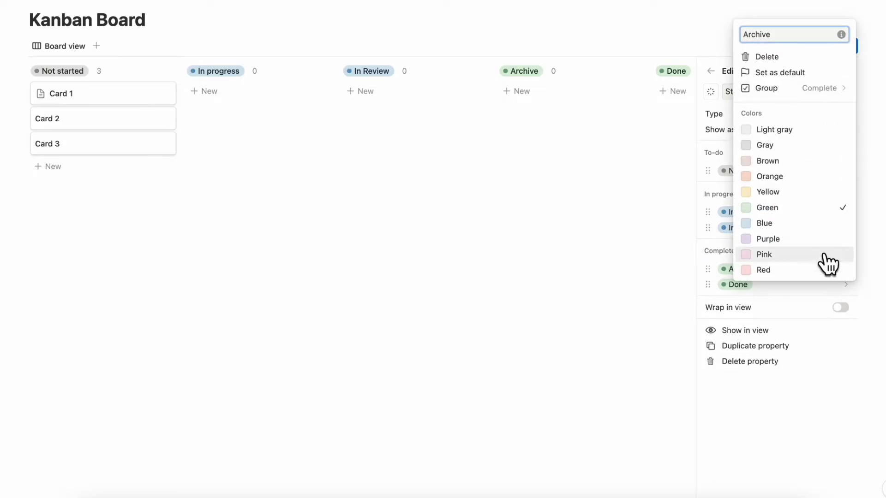
left_click(821, 271)
left_click(724, 270)
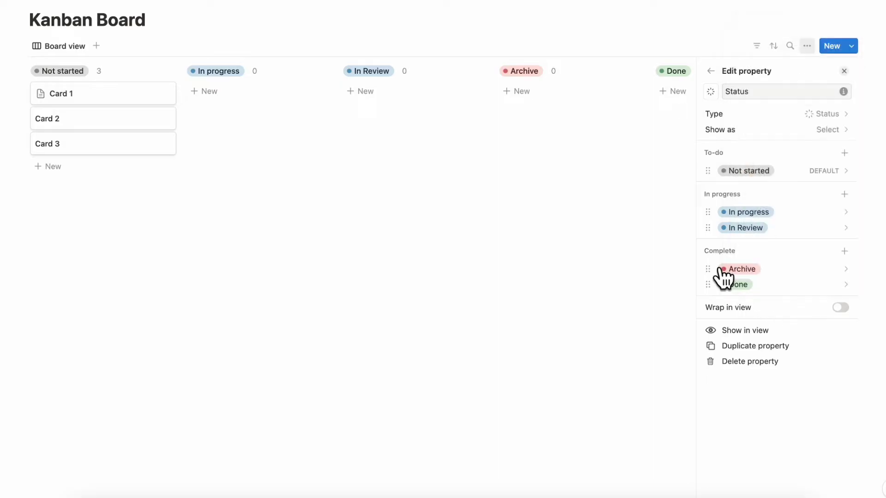
left_click_drag(725, 275, 742, 290)
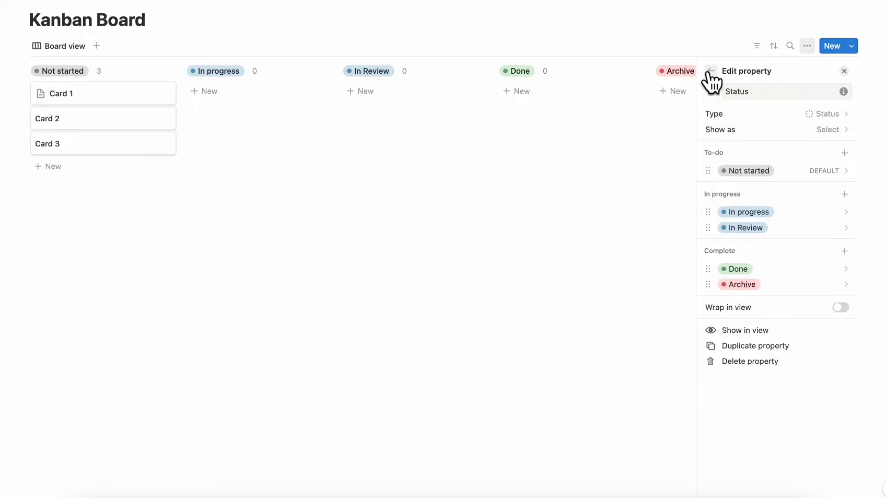
left_click(360, 182)
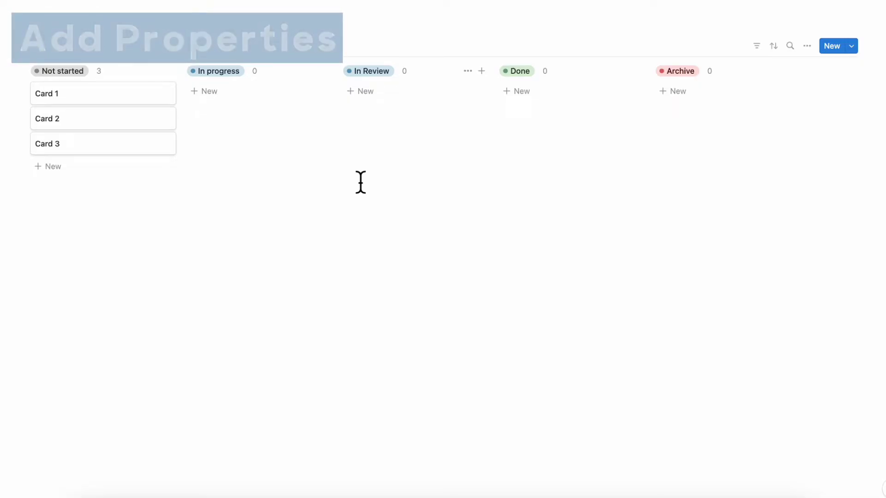
Open Card 1 and assign it to the organized notebook account
left_click(109, 104)
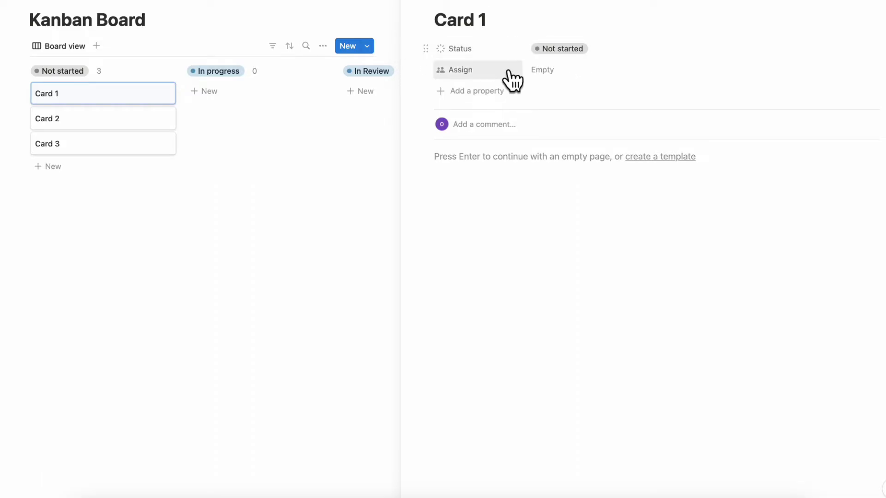
left_click(554, 73)
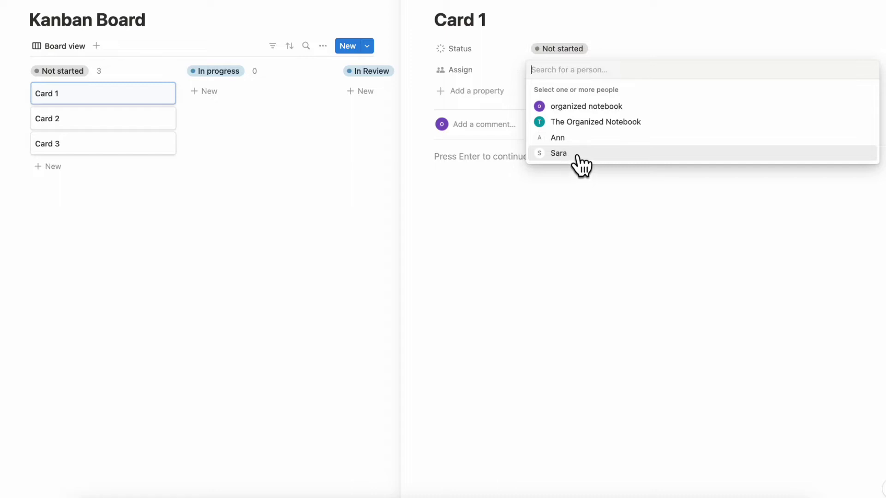
left_click(585, 108)
left_click(628, 38)
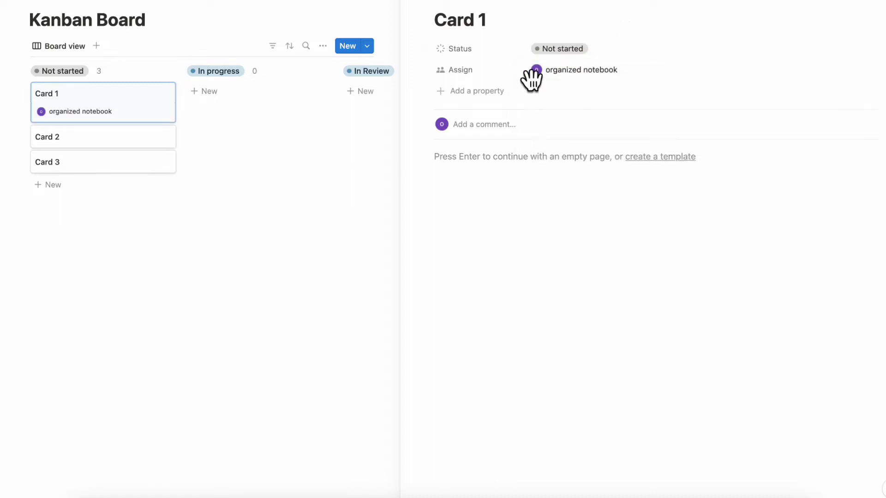
Add a Date property to Card 1 and set it to May 31, 2024
left_click(481, 90)
type("date")
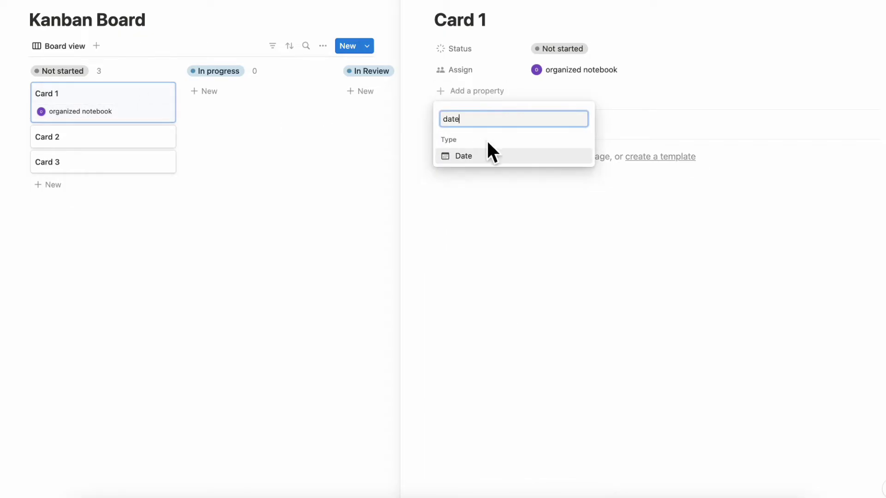
left_click(489, 148)
left_click(543, 100)
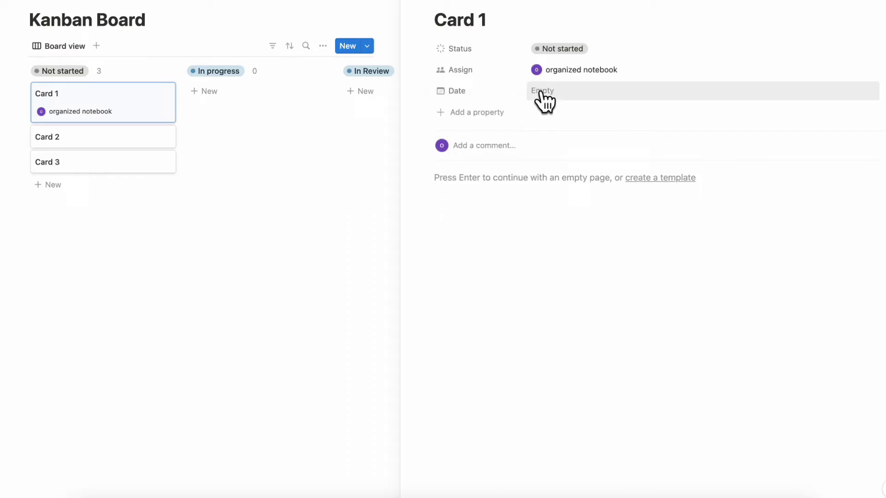
left_click(582, 99)
left_click(619, 242)
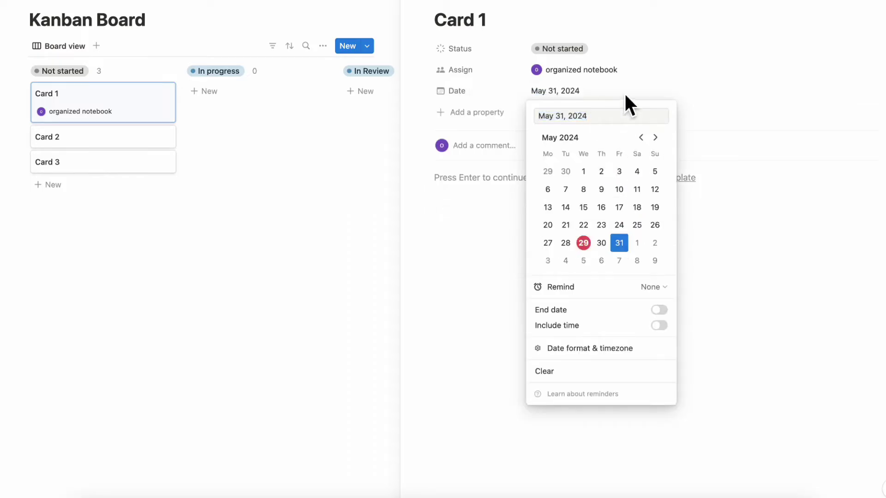
left_click(626, 95)
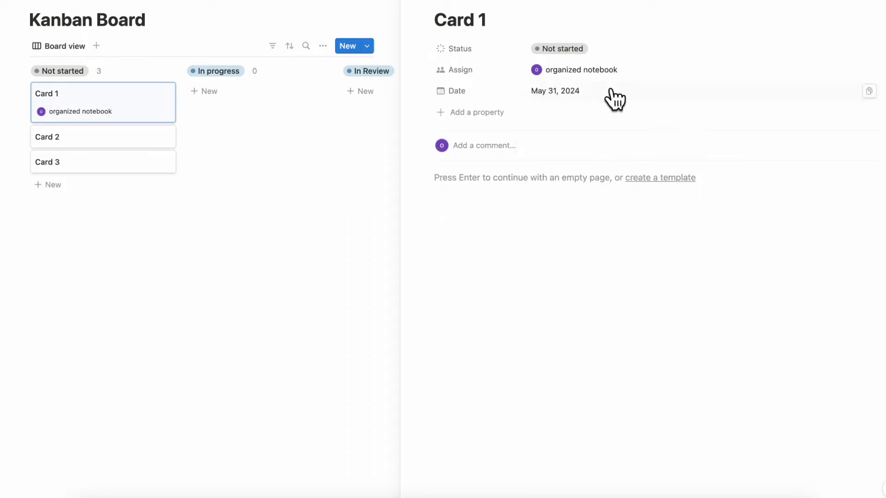
Add a Multi-select property named "Tag" to Card 1
left_click(475, 113)
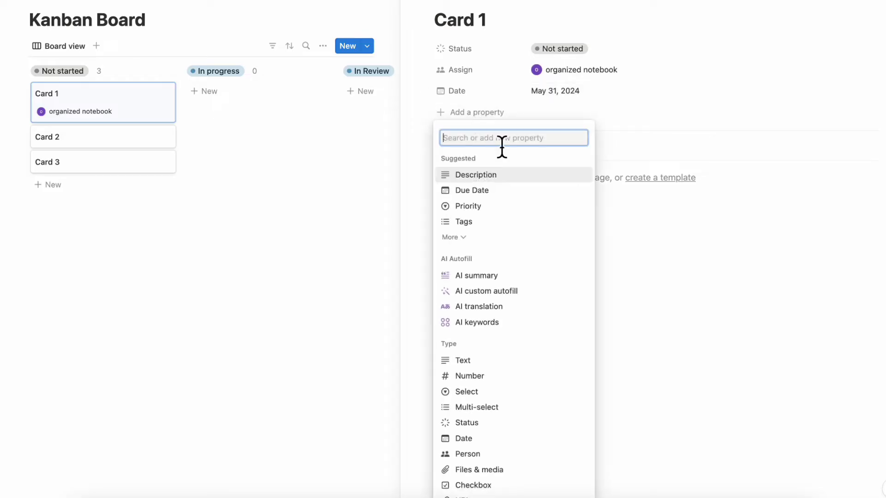
type("mul")
left_click(505, 216)
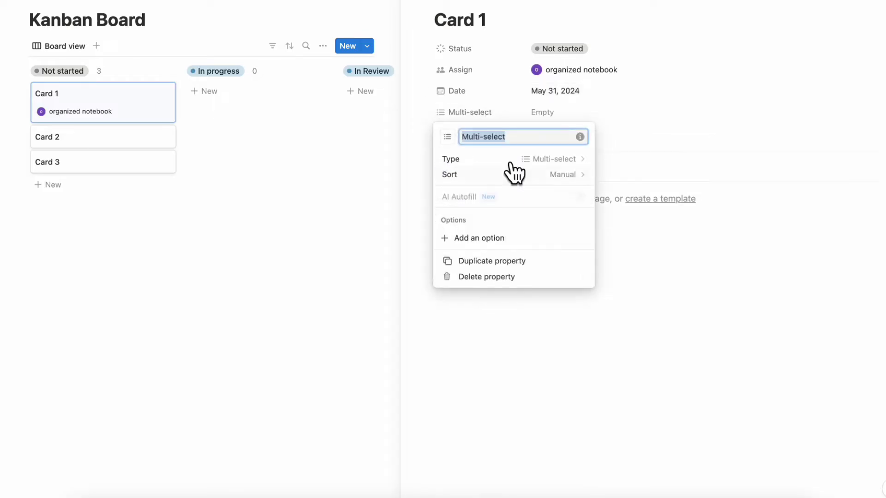
type("Tag")
key("Return")
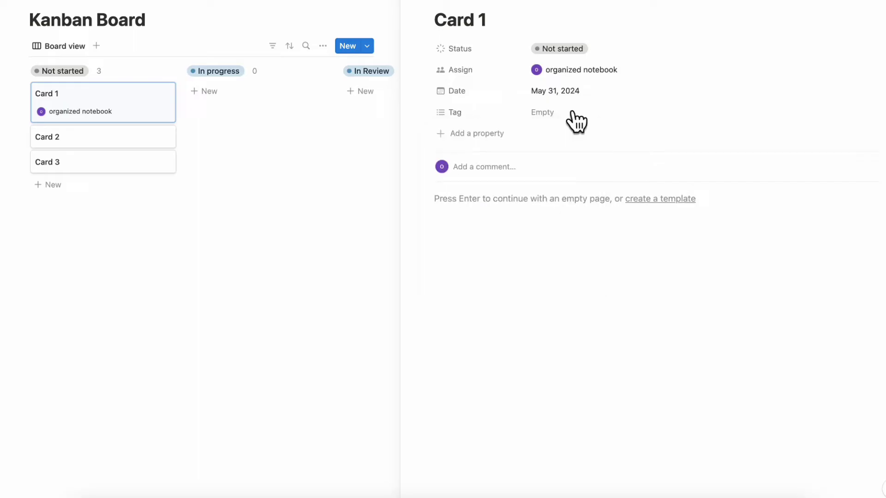
Create the tag options "Work" and "Project" and keep only Project as Card 1's tag
left_click(566, 116)
type("Work")
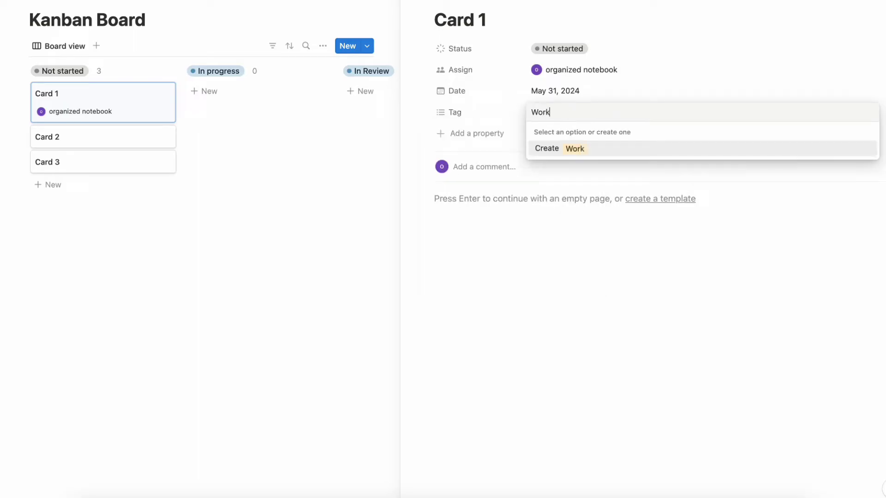
left_click(577, 151)
type("Project")
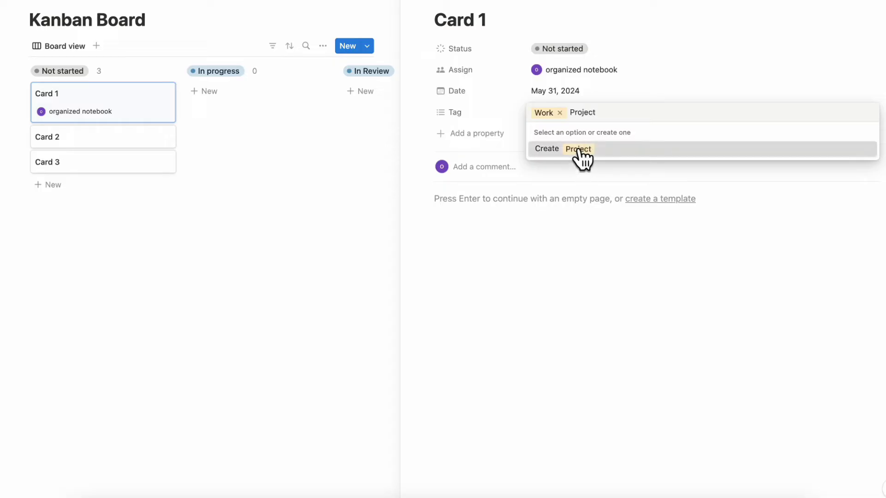
left_click(579, 149)
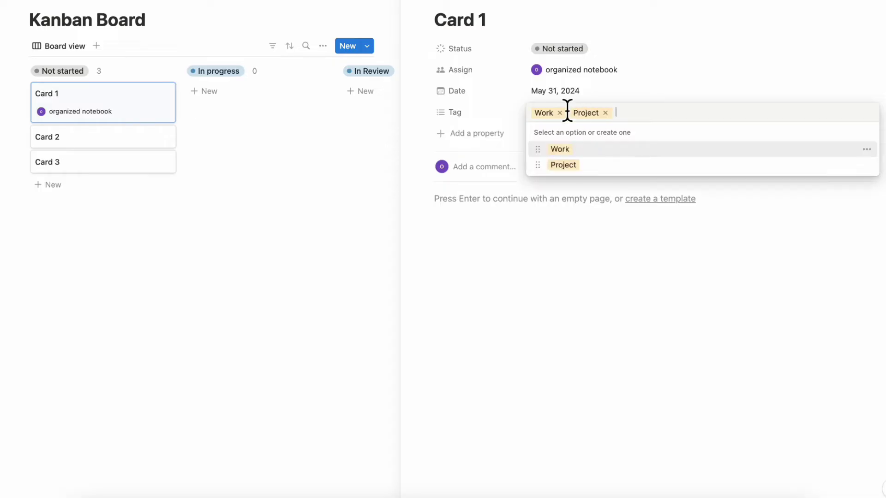
left_click(560, 113)
left_click(627, 90)
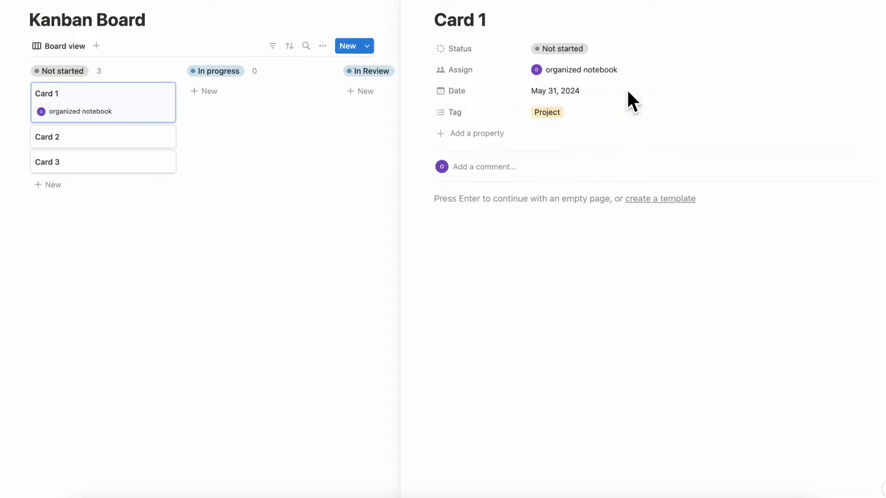
Browse the property types that can be added to Card 1
left_click(474, 136)
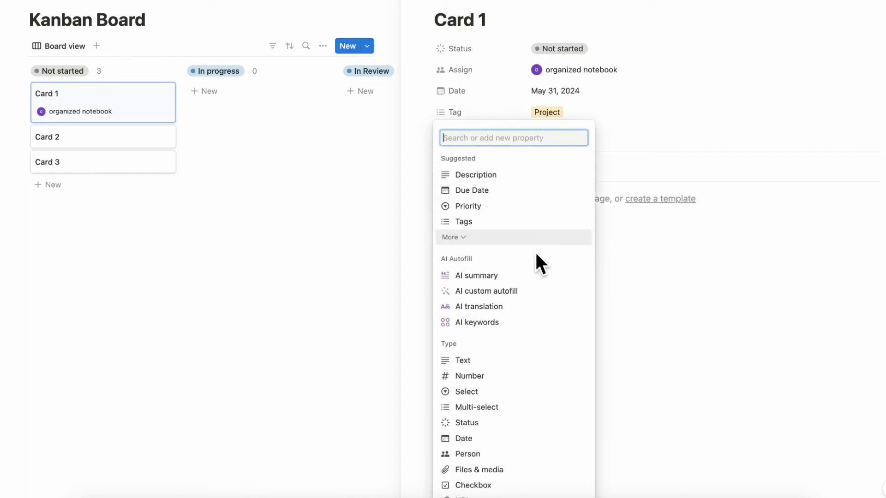
scroll(536, 254, "down", 5)
scroll(536, 254, "down", 2)
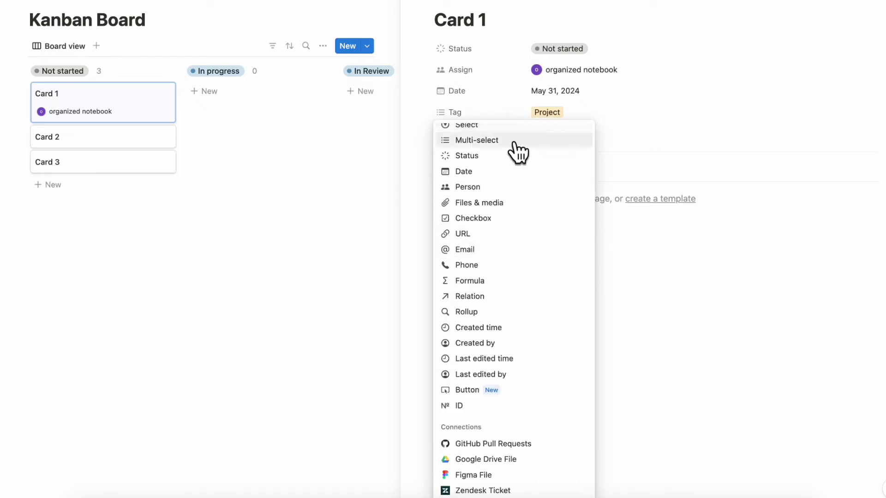
Close the list of property types and Card 1's page to return to the full board
scroll(537, 419, "up", 7)
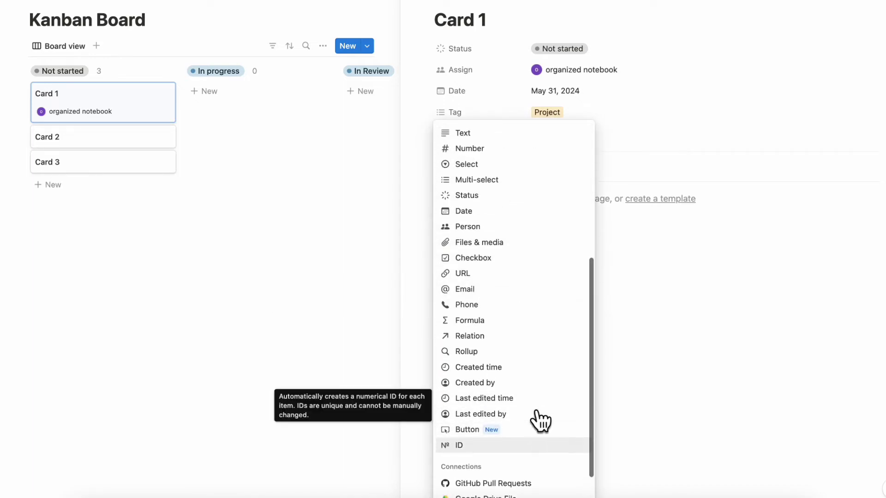
left_click(420, 6)
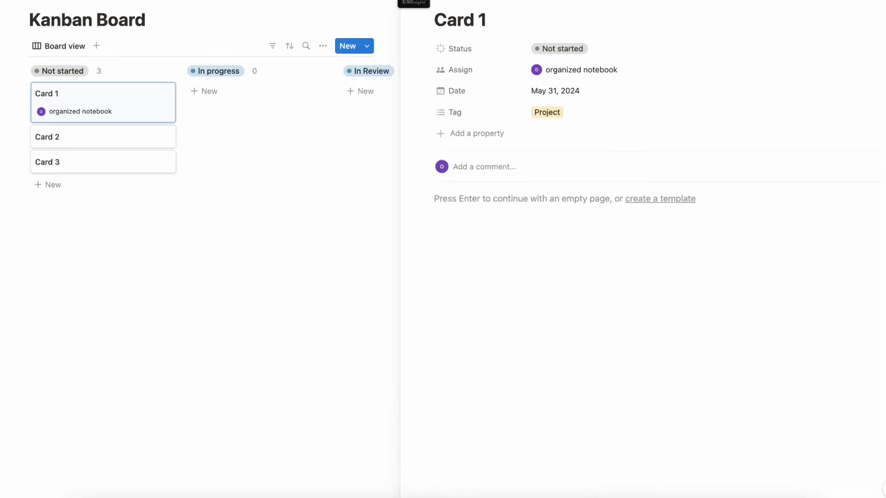
left_click(419, 6)
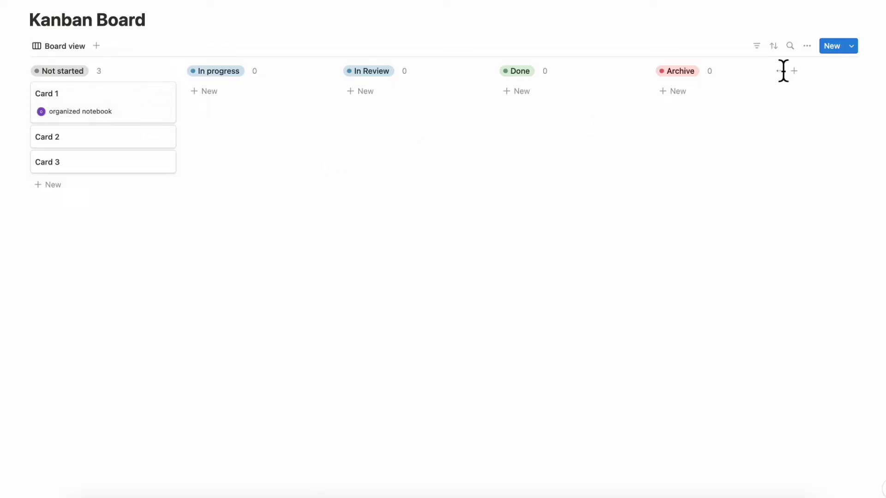
Show the Date and Tag properties on the board's cards and close the view options
left_click(807, 46)
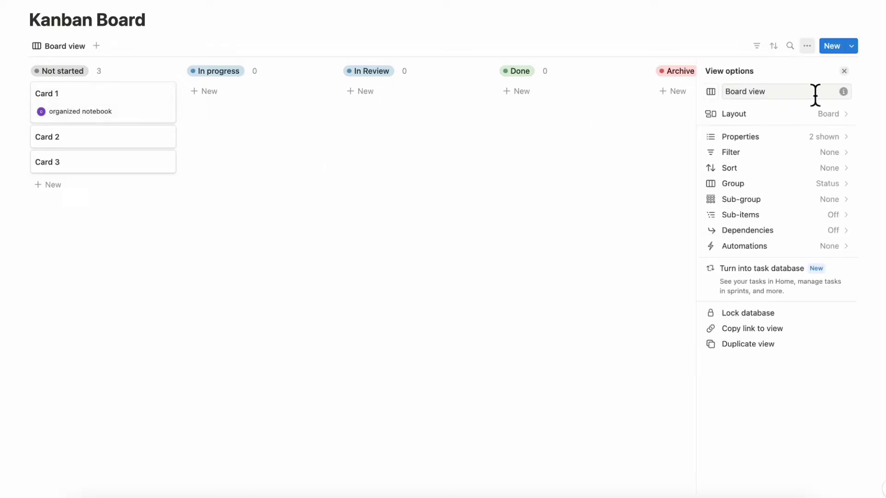
left_click(823, 137)
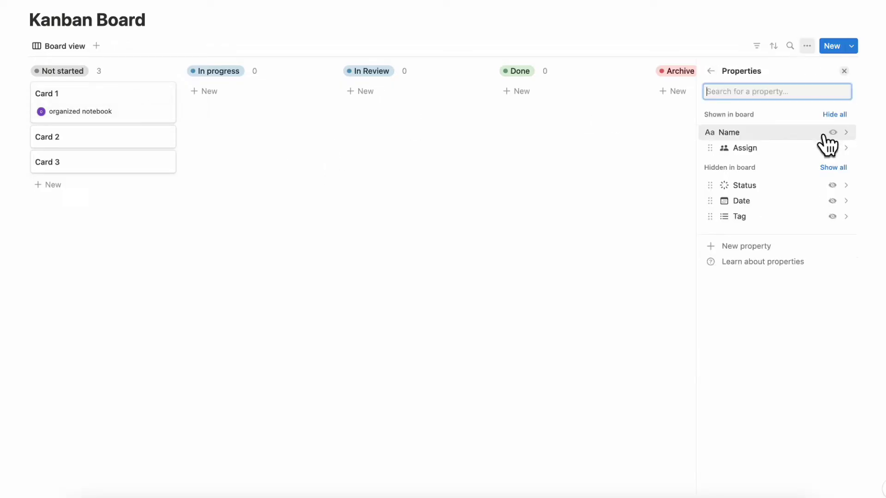
left_click(833, 201)
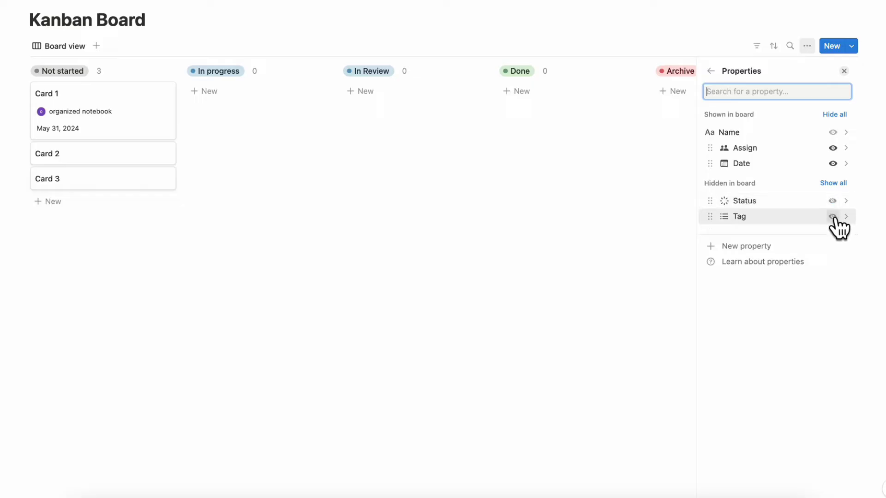
left_click(833, 217)
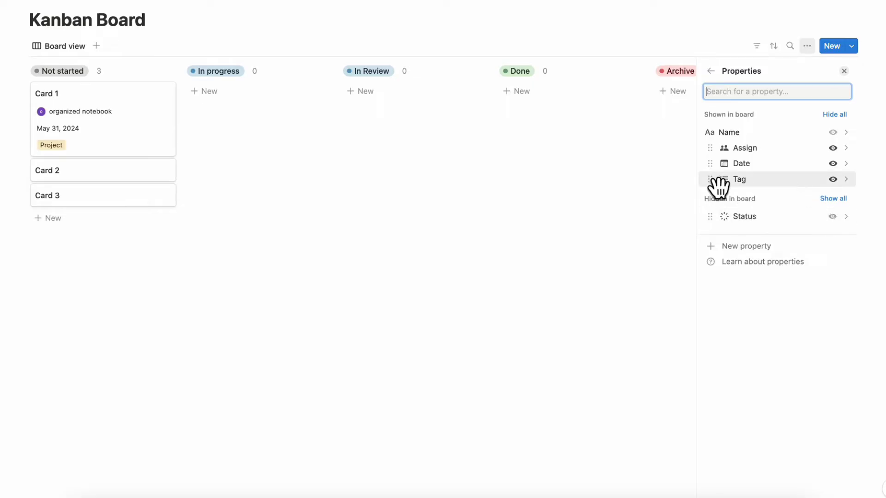
left_click_drag(714, 180, 719, 175)
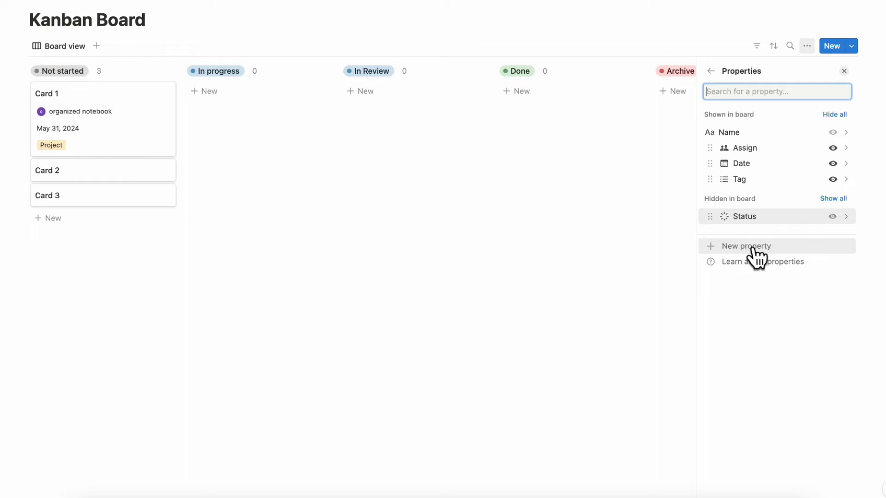
key("Escape")
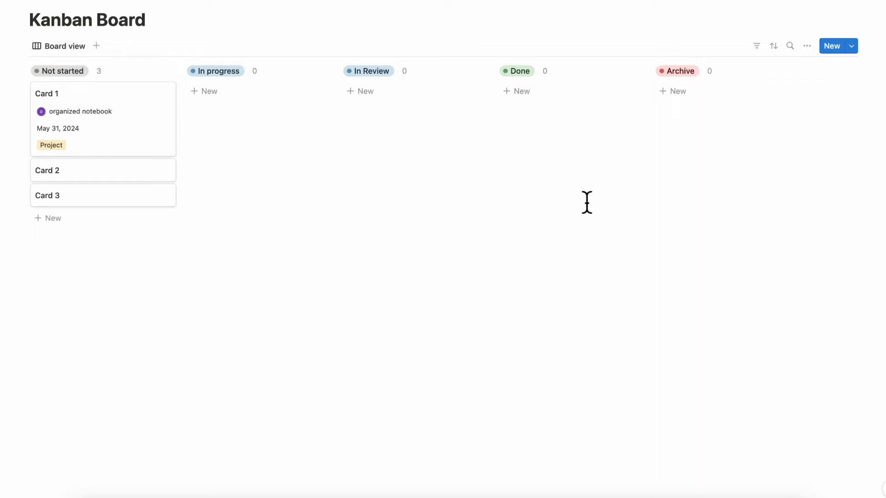
Try moving Card 1 to the Done column and back to Not started, and deselect it
left_click_drag(134, 139, 531, 143)
left_click_drag(583, 139, 125, 78)
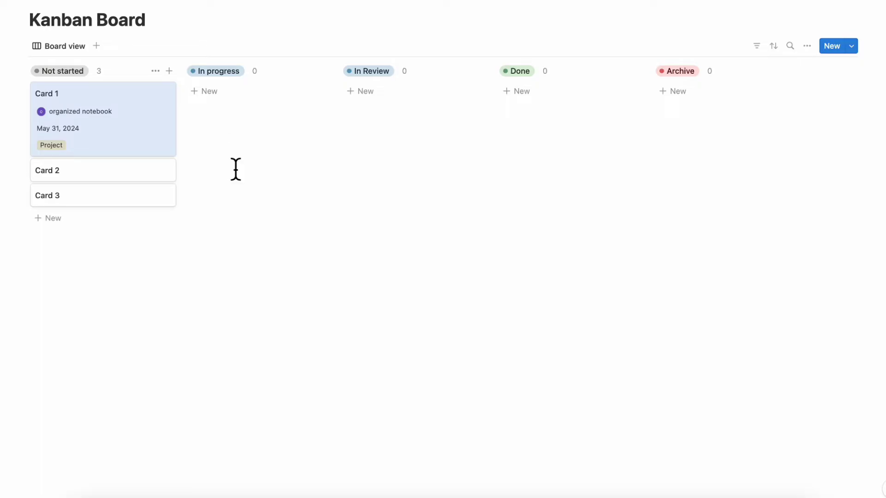
left_click(758, 240)
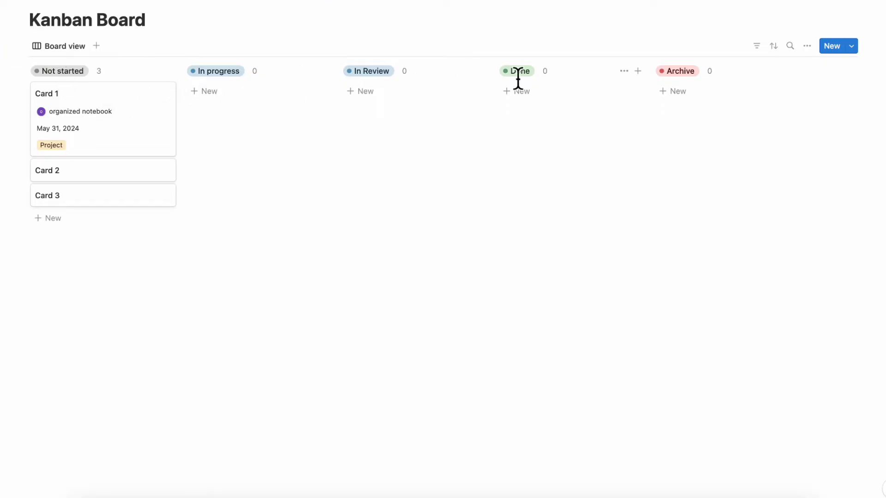
In the board's grouping settings, try organising the status columns by Group and restore them to Option
left_click(807, 47)
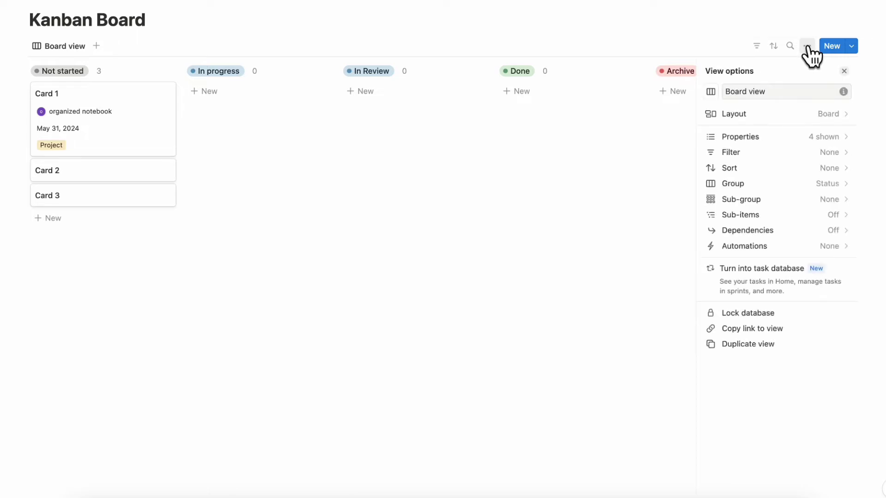
left_click(822, 182)
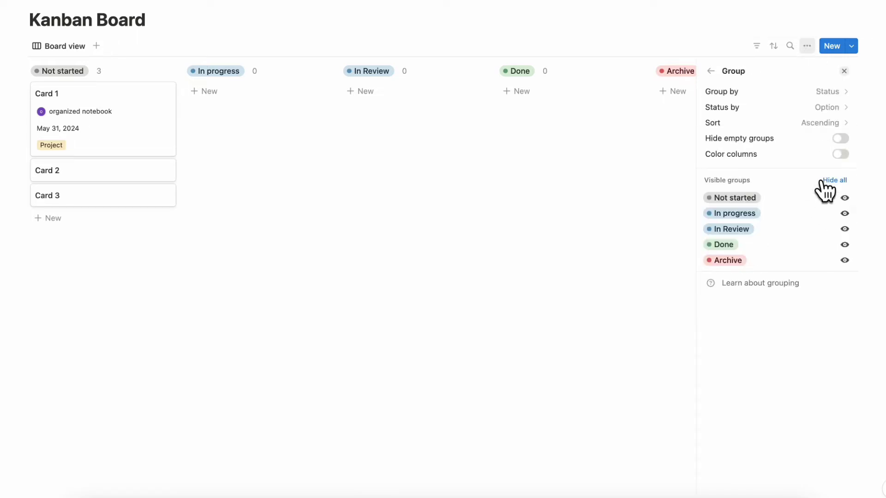
left_click(845, 109)
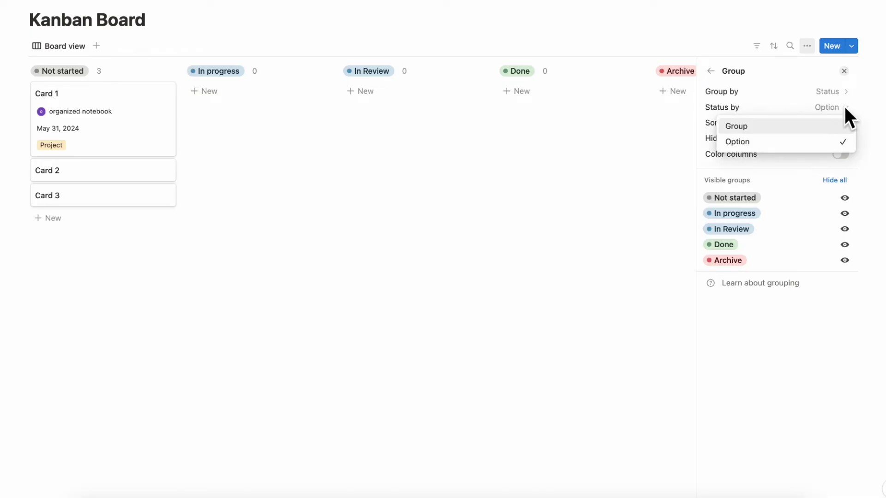
left_click(830, 126)
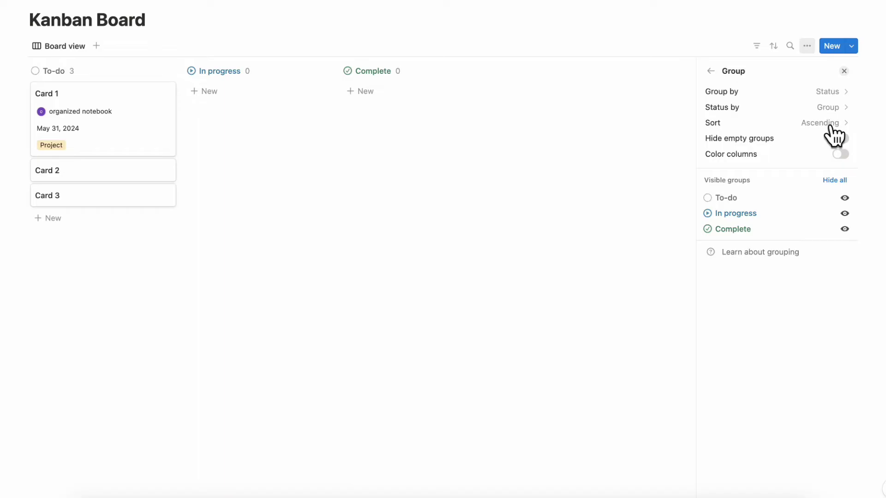
left_click(836, 107)
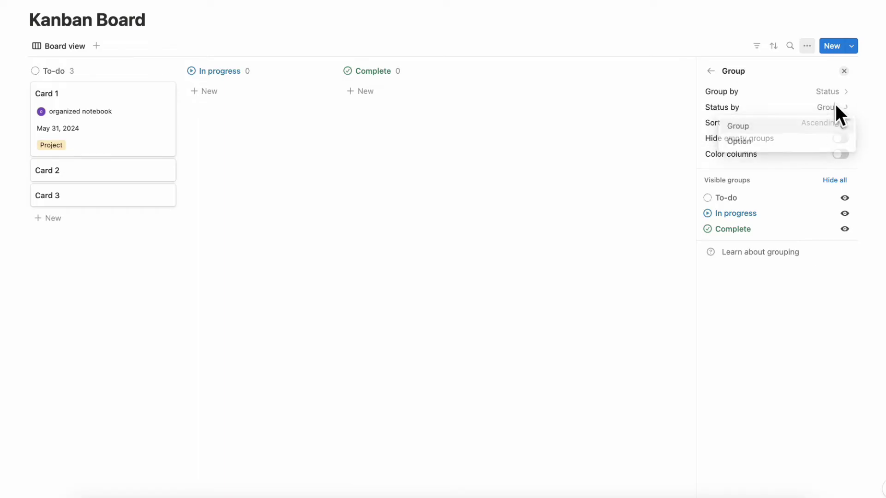
left_click(829, 144)
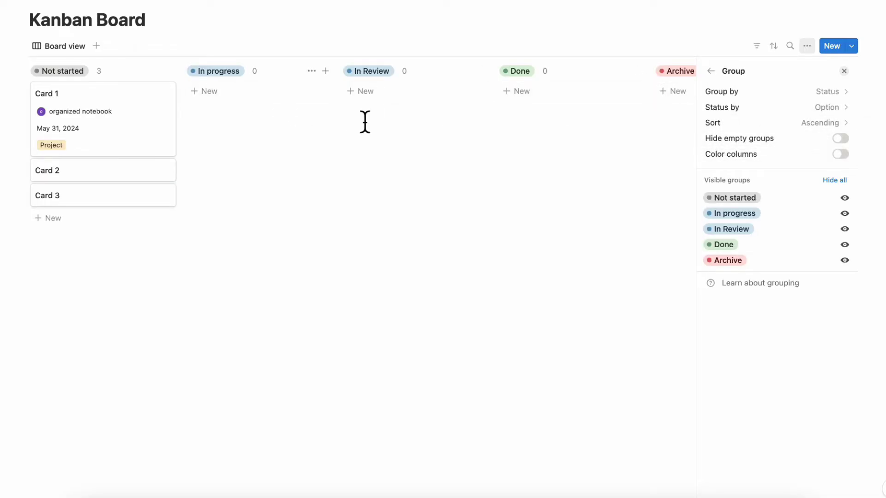
Try hiding the board's empty groups and show them again
left_click(841, 139)
left_click(841, 139)
left_click(841, 139)
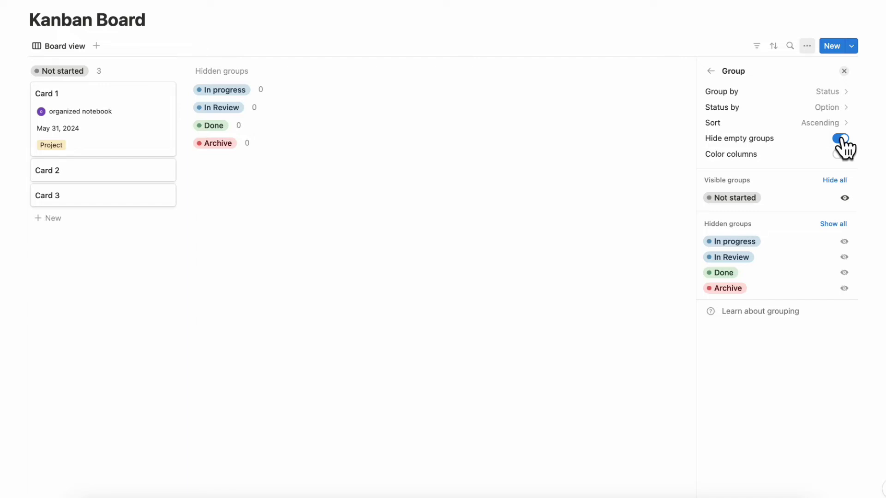
left_click(841, 139)
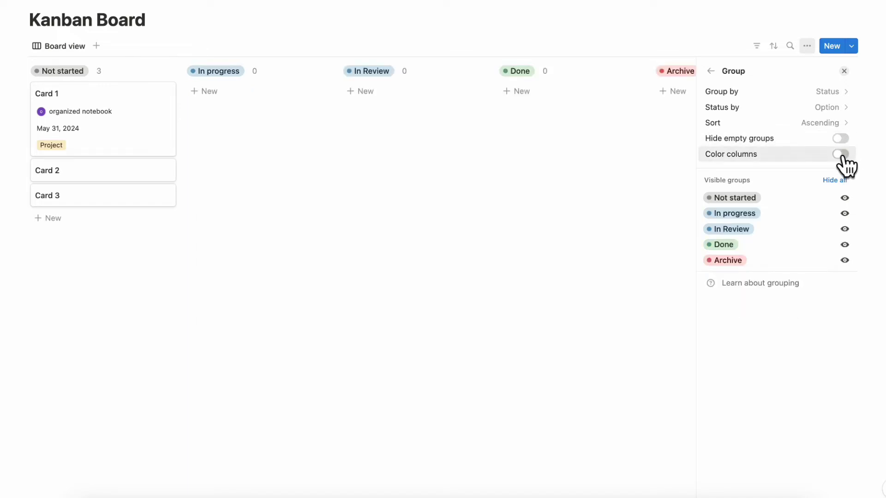
Turn on coloured columns for the board and hide the Archive group
left_click(842, 157)
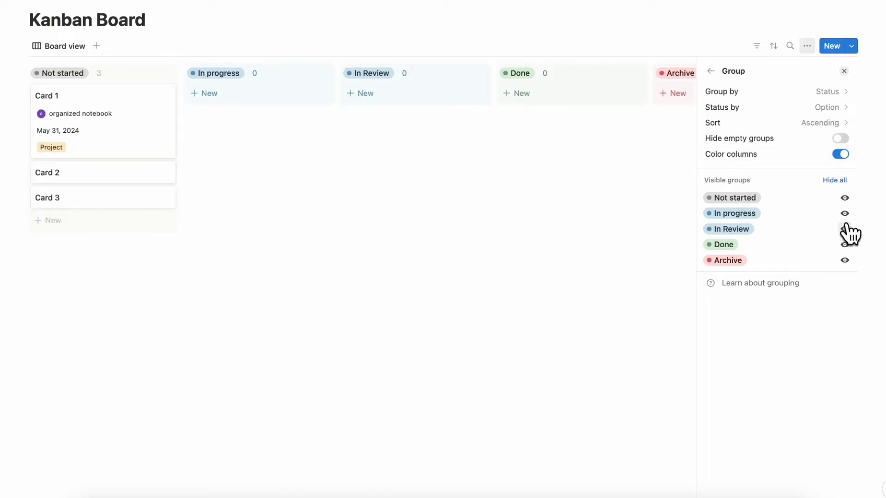
left_click(844, 260)
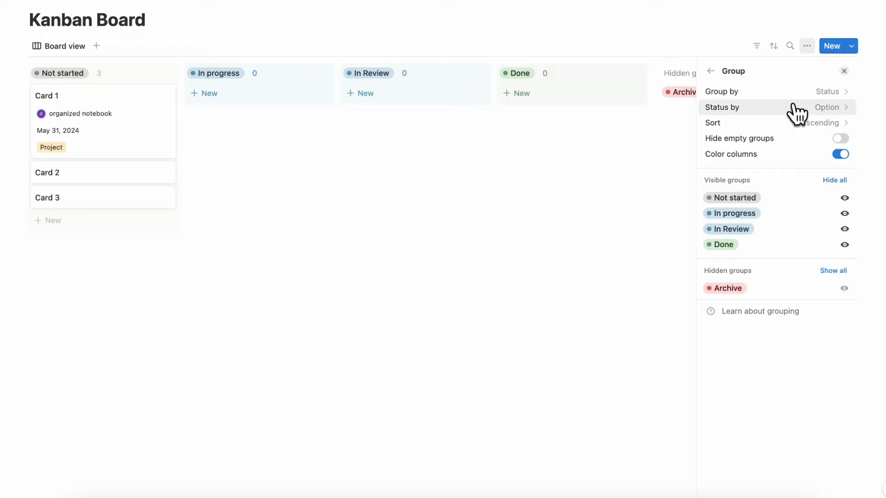
Set the sort order of the board's groups to Manual and close the grouping settings
left_click(803, 124)
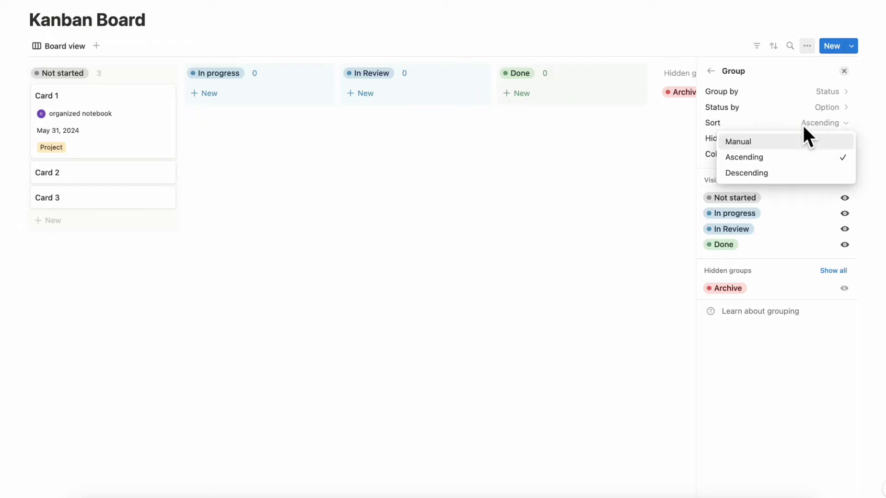
left_click(776, 141)
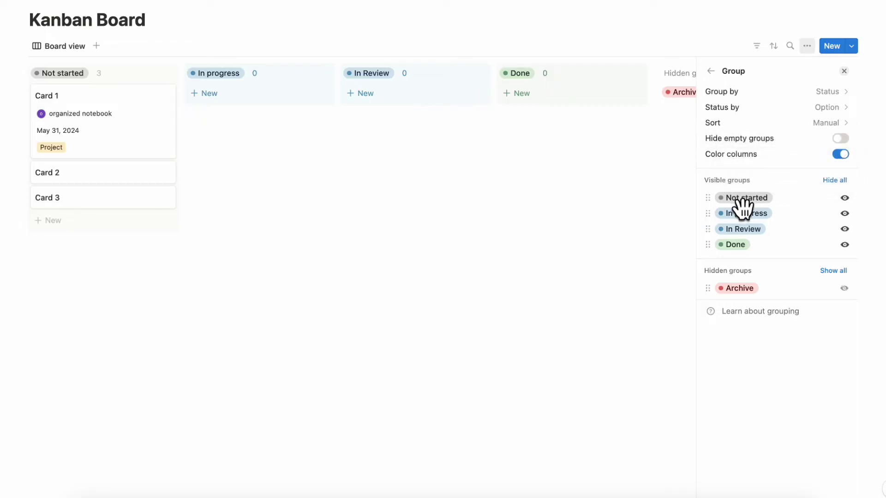
mouse_move(710, 213)
left_mouse_down()
mouse_move(716, 249)
mouse_move(713, 215)
left_mouse_up()
left_click(824, 123)
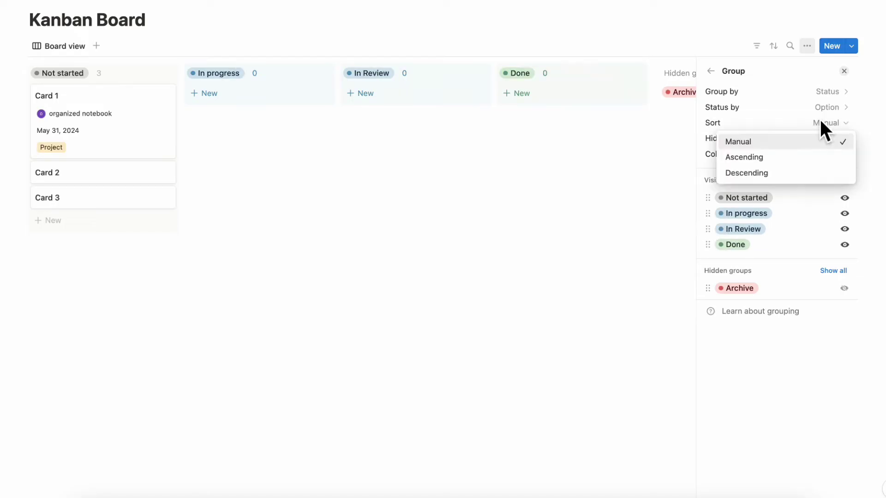
left_click(781, 142)
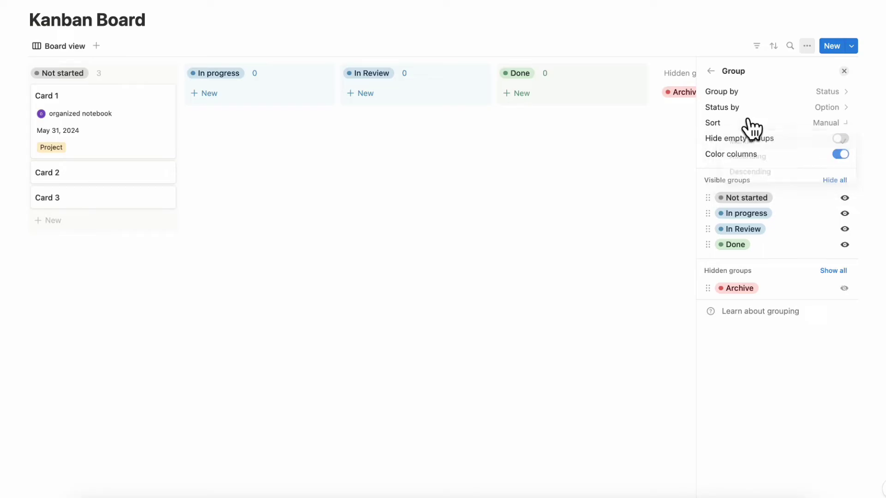
left_click(598, 187)
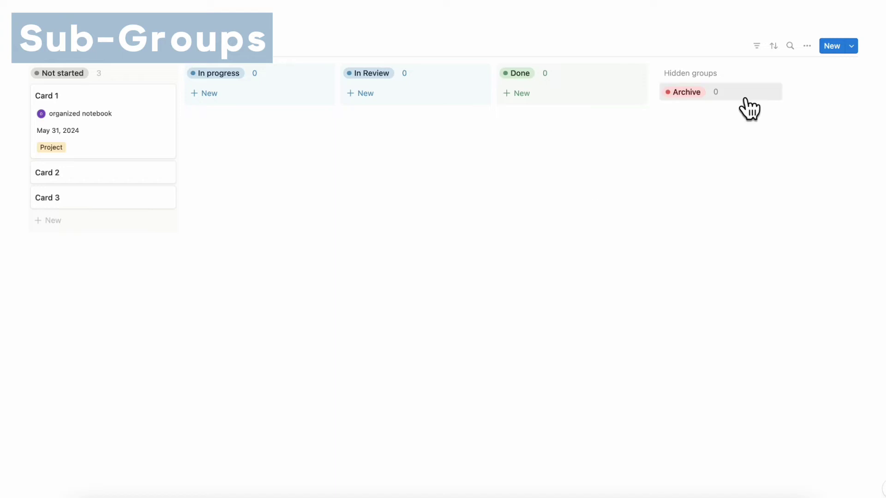
Sub-group the board by the Assign property
left_click(807, 46)
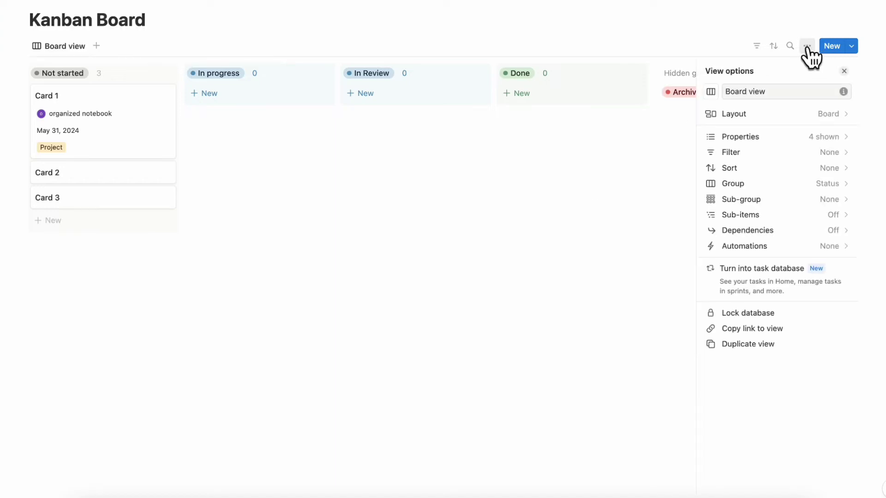
left_click(777, 199)
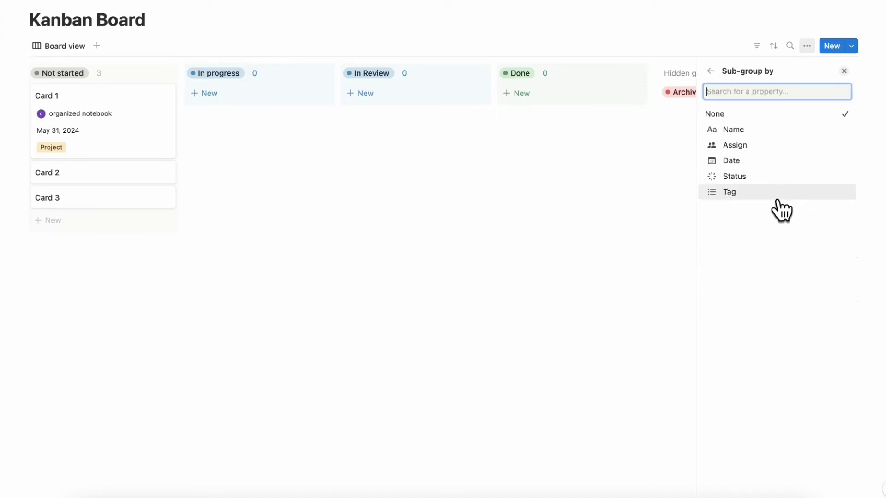
left_click(758, 145)
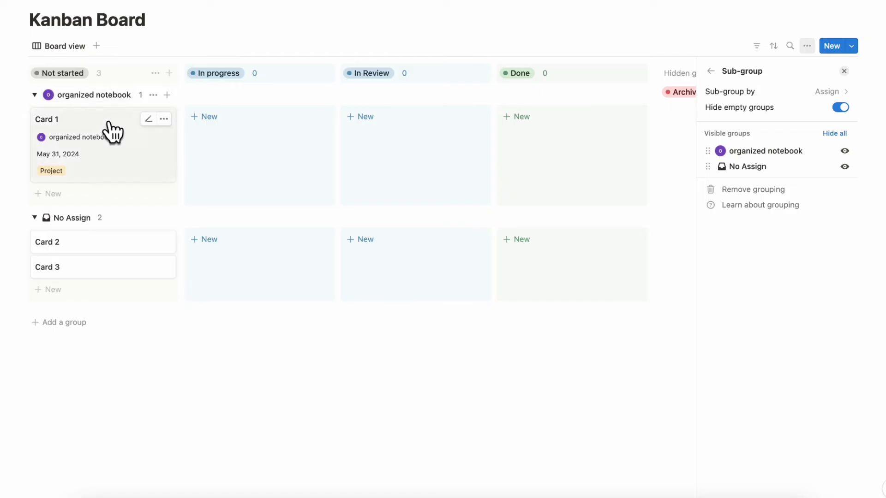
Open Card 2 and assign it to an individual team member
left_click(120, 252)
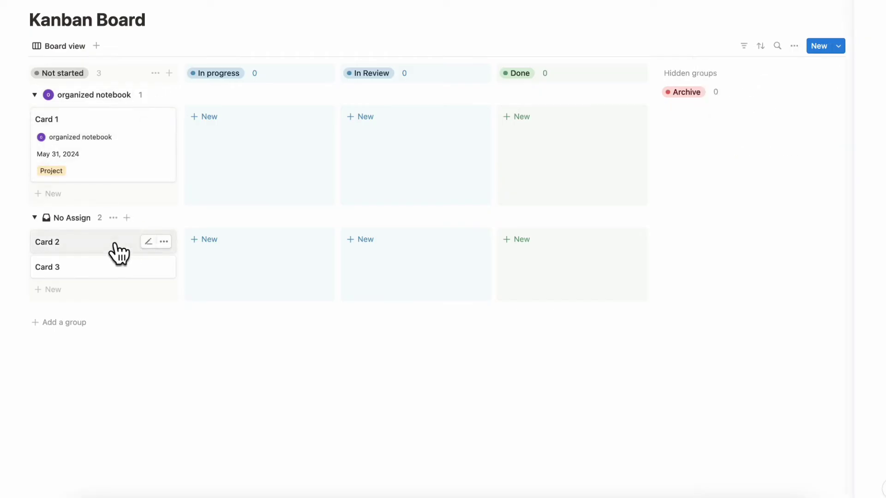
left_click(119, 251)
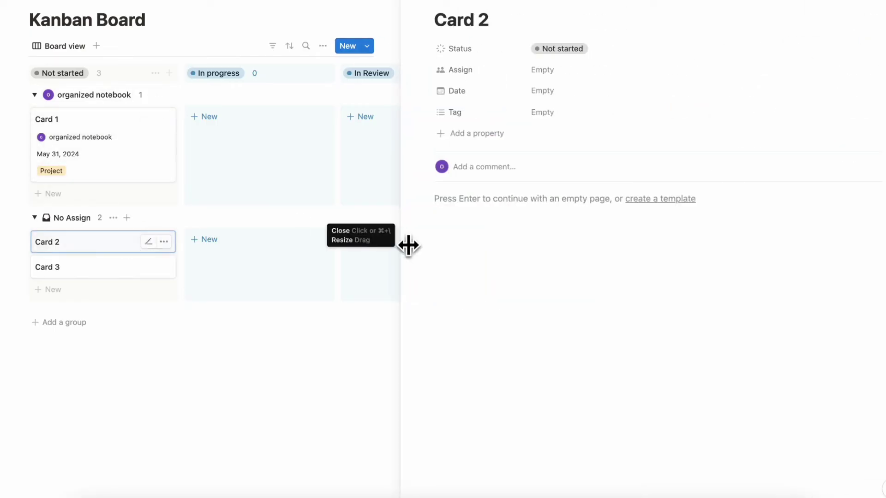
left_click(575, 70)
left_click(596, 138)
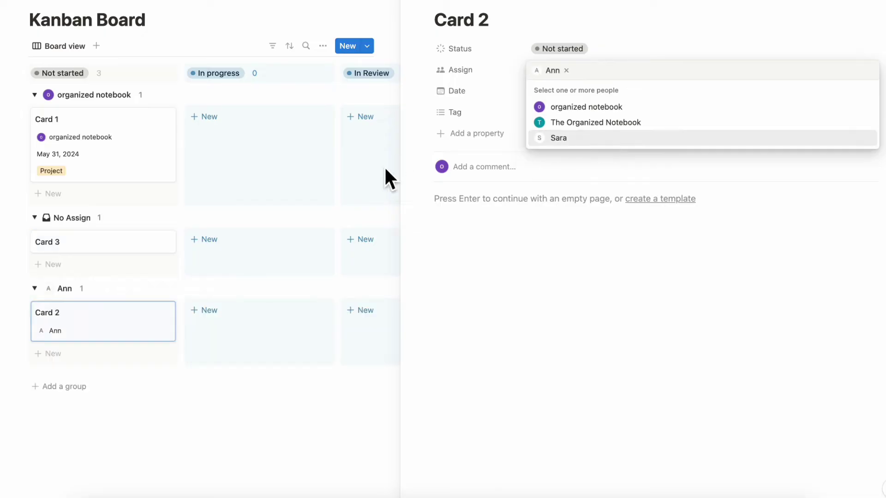
left_click(123, 327)
Open Card 3 and assign it to a different individual team member from Card 2's assignee
left_click(121, 245)
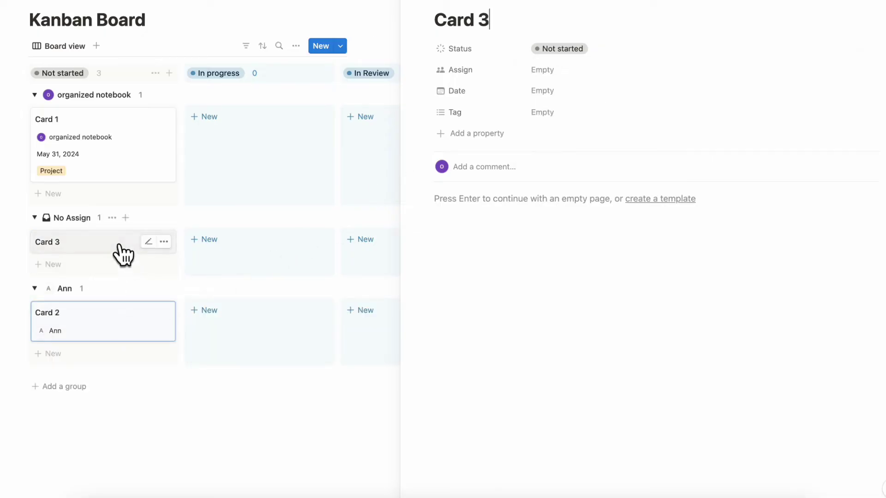
left_click(571, 73)
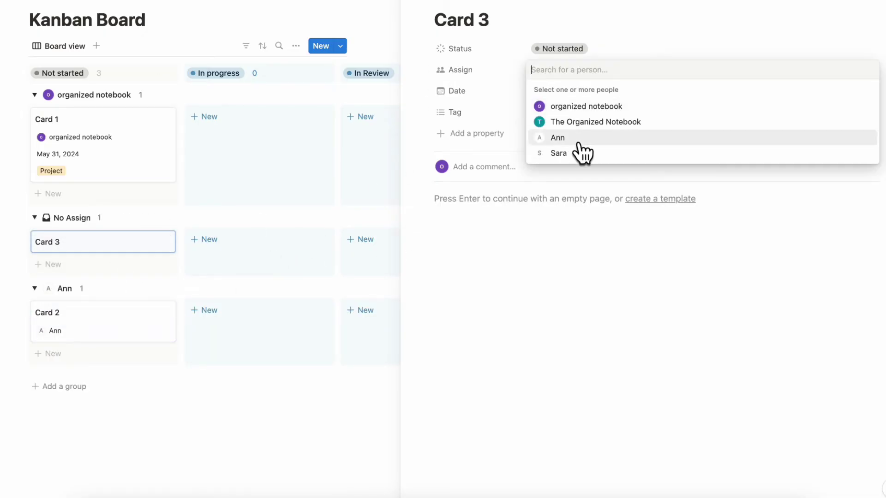
left_click(583, 151)
key("Escape")
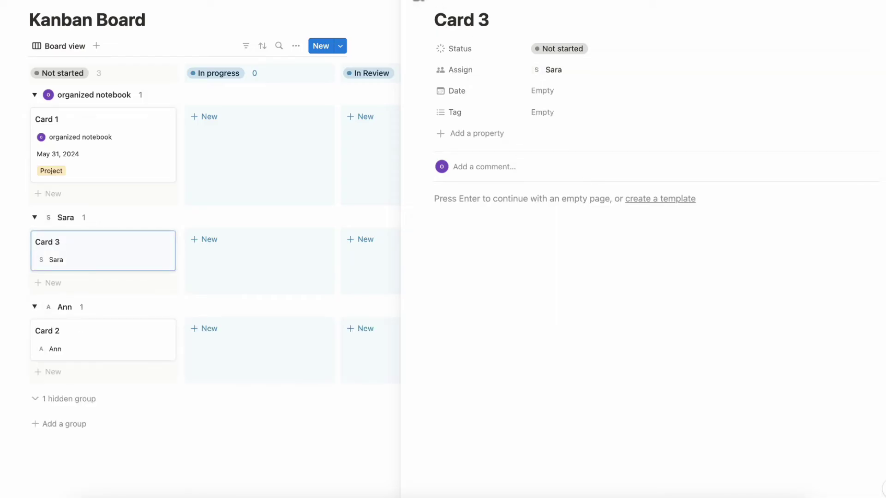
Close Card 3's page and look over the board's assignee sub-groups
key("Escape")
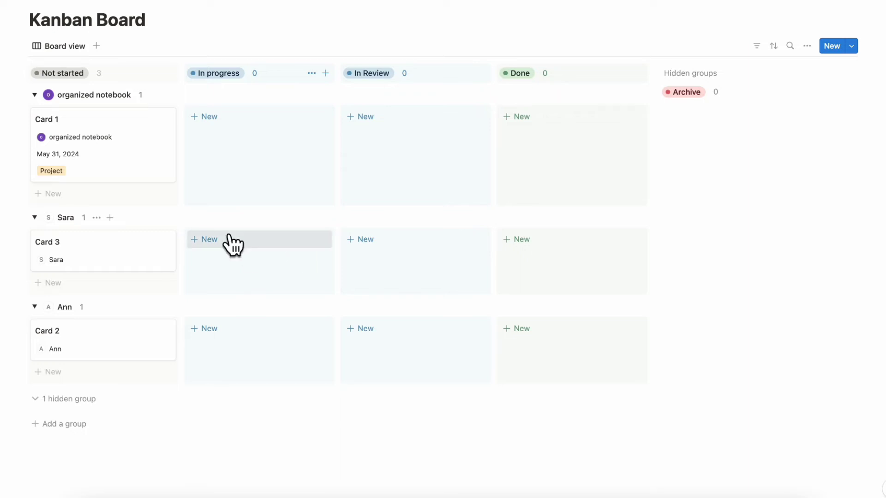
scroll(231, 311, "down", 1)
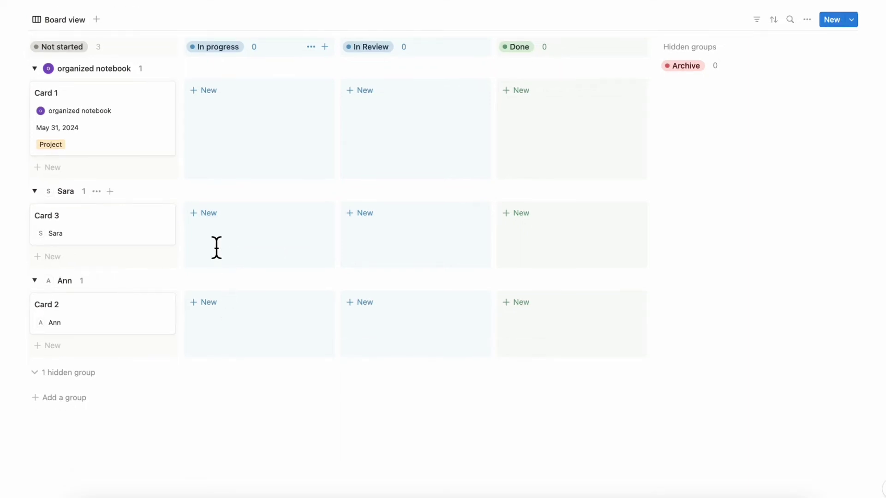
scroll(217, 248, "up", 1)
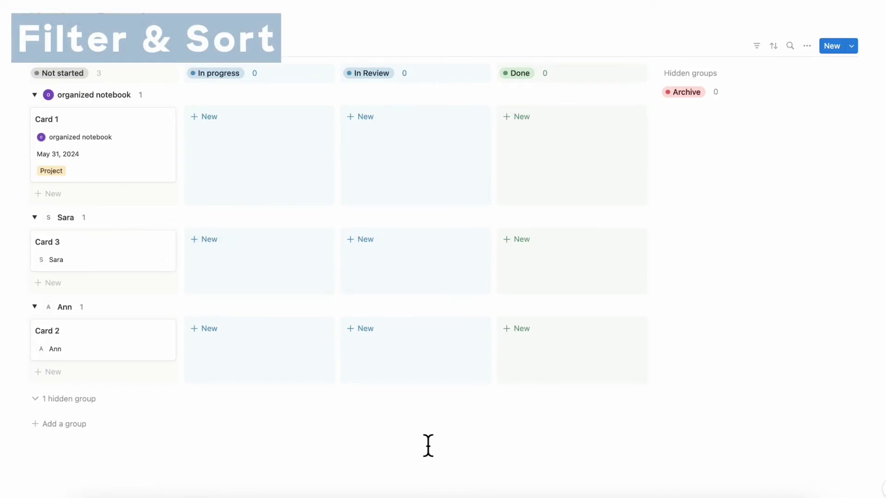
Try filtering the board by the Assign property to Card 2's assignee, and reset the filter
left_click(757, 46)
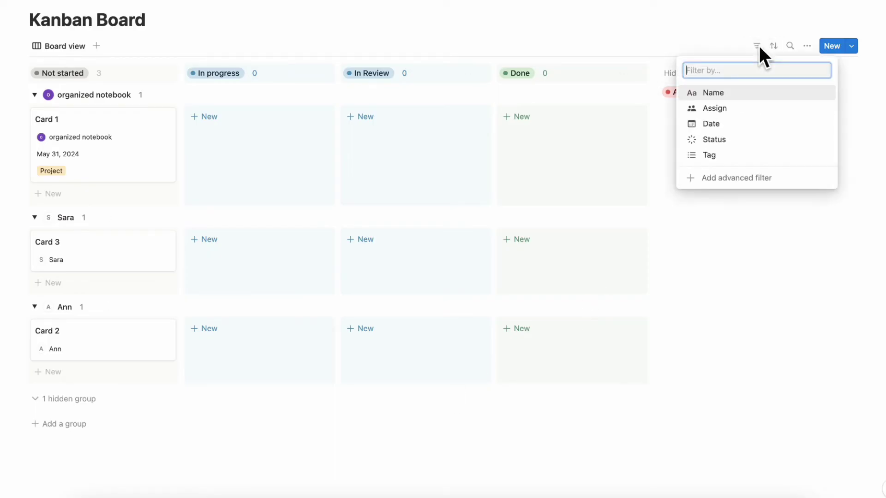
left_click(742, 108)
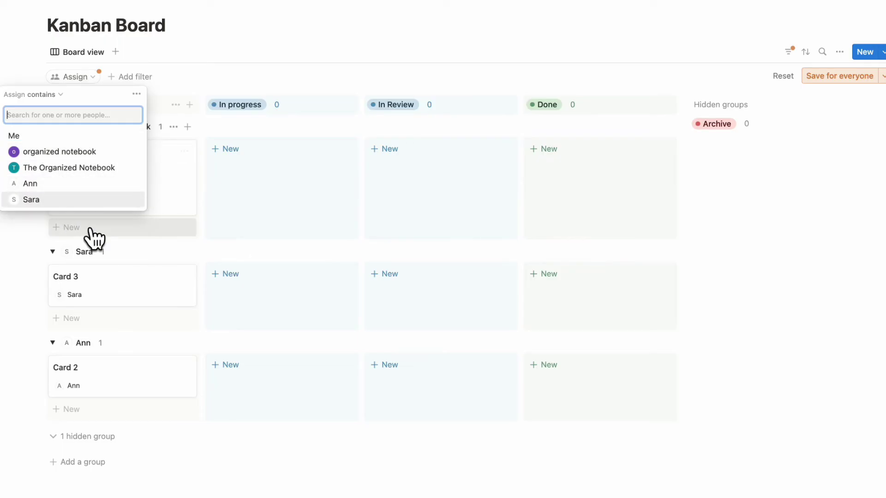
left_click(77, 186)
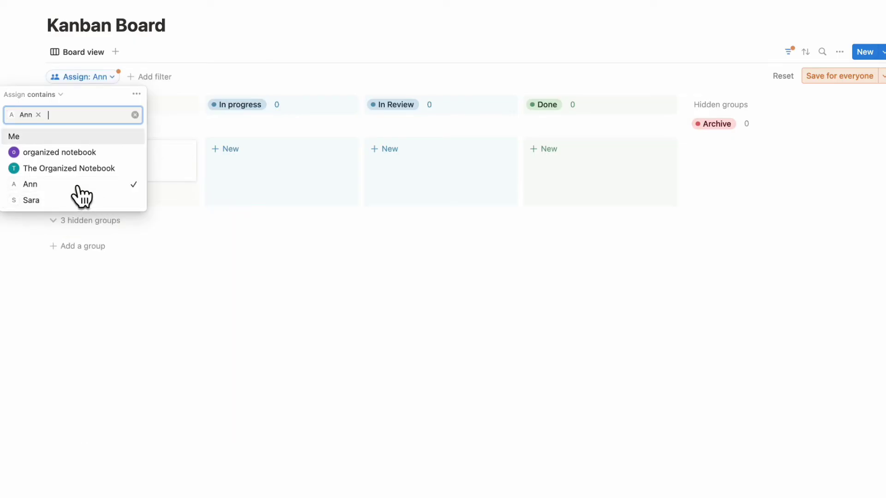
left_click(783, 75)
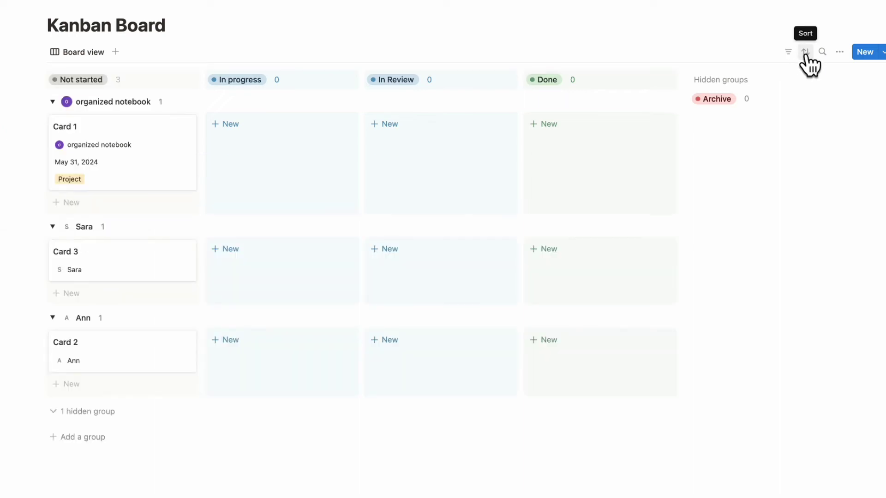
Sort the board's cards by Date in ascending order and save the sort for everyone
left_click(806, 54)
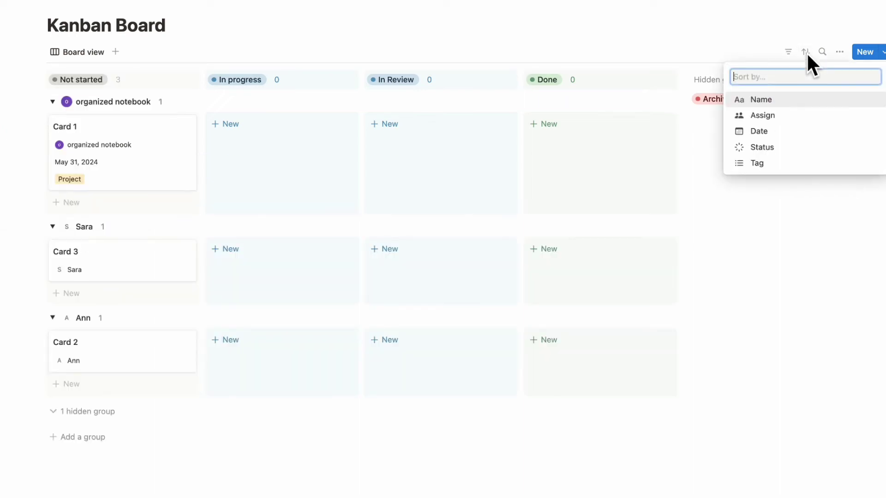
left_click(776, 133)
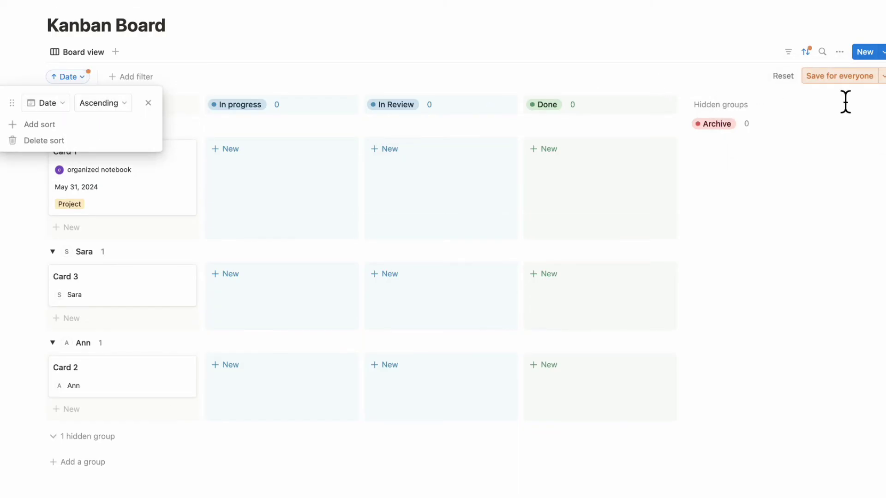
left_click(831, 76)
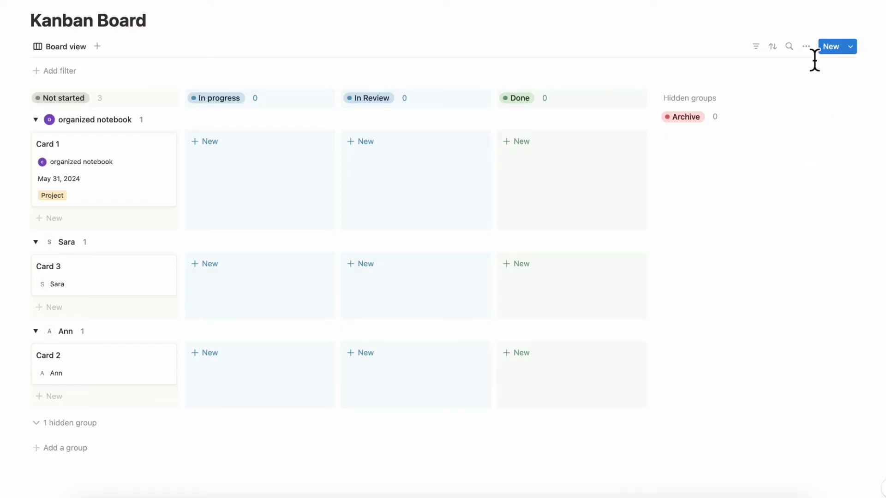
Create a new database template titled "Review Social Media" and assign it to Card 3's assignee
left_click(852, 47)
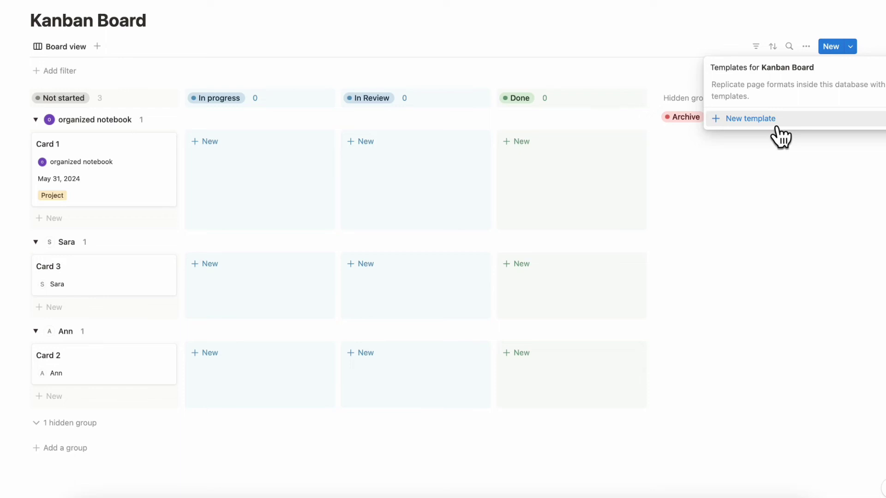
left_click(753, 120)
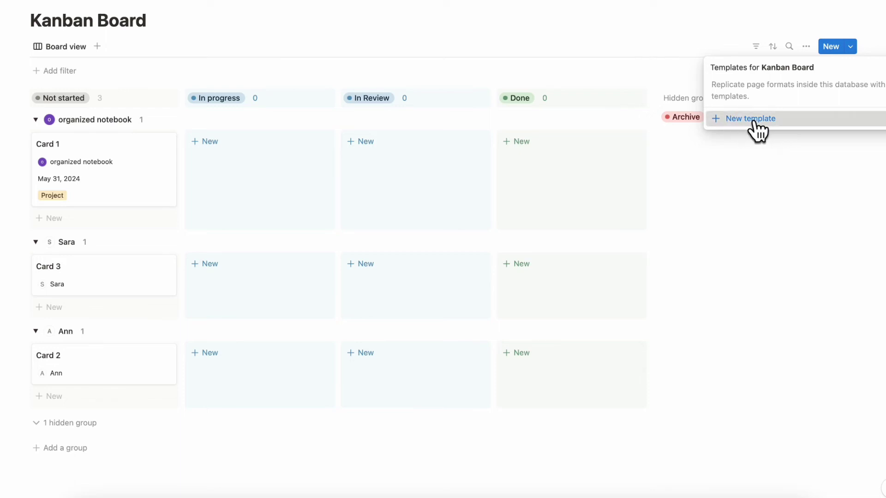
type("Review ")
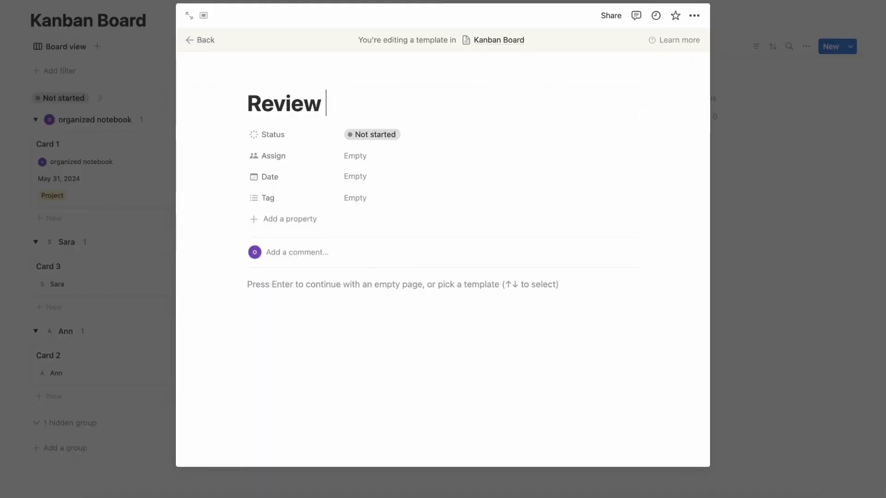
type("Social Media")
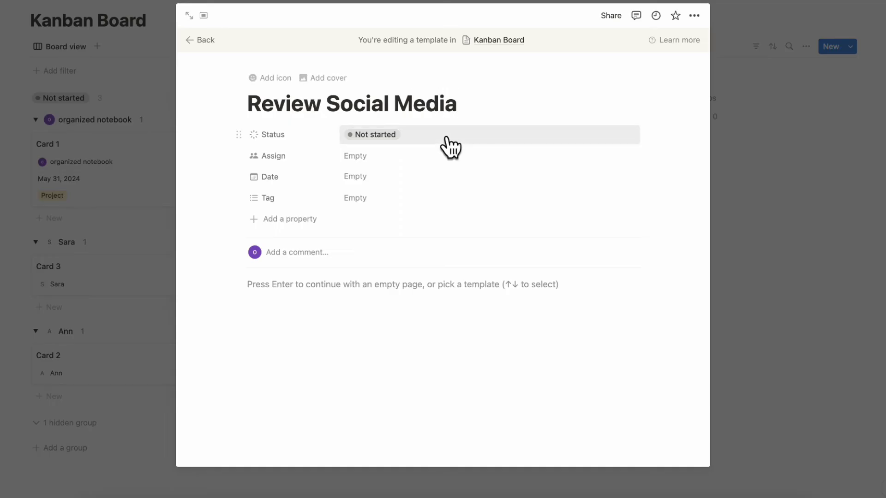
left_click(446, 157)
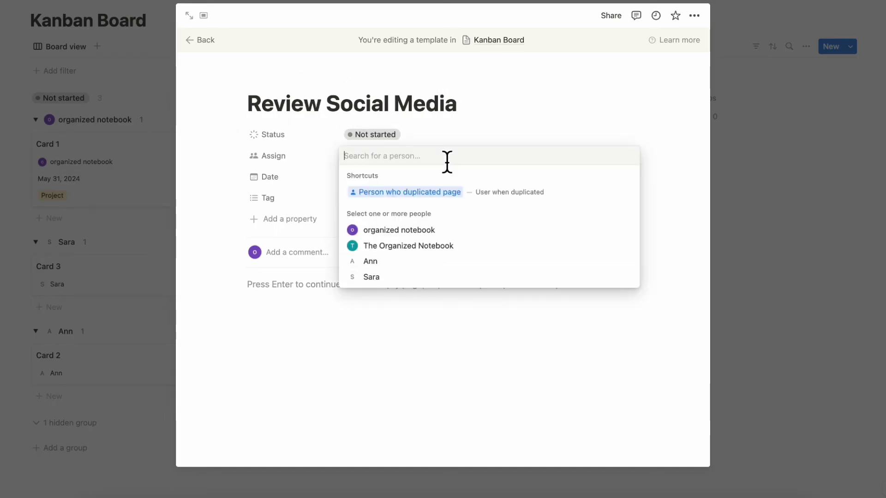
left_click(401, 279)
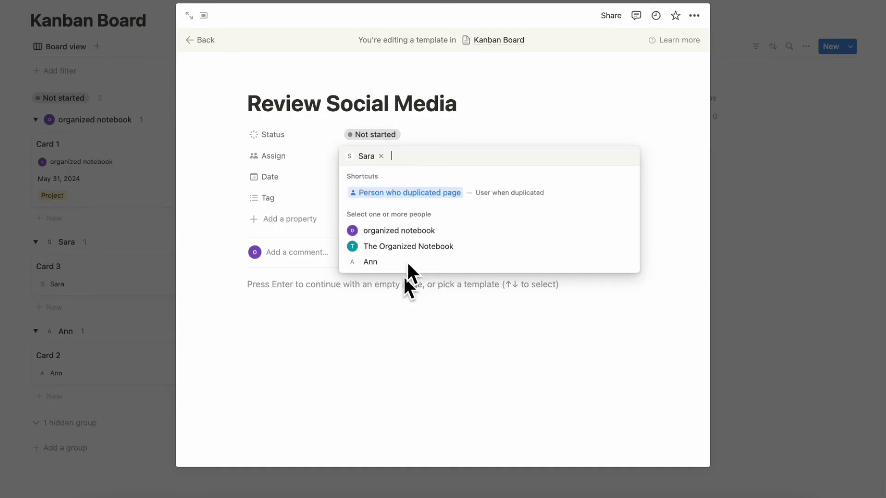
left_click(448, 134)
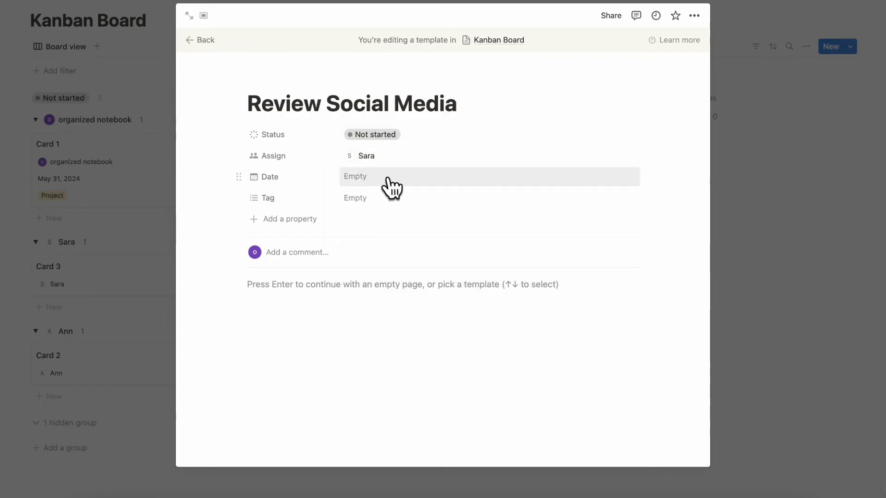
Create a "Social Media" tag on the template and return to the board
left_click(391, 199)
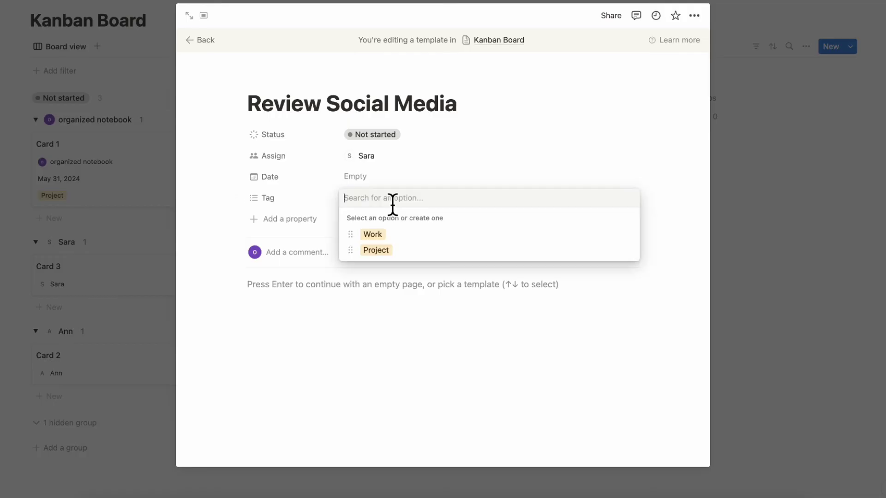
type("Social Media")
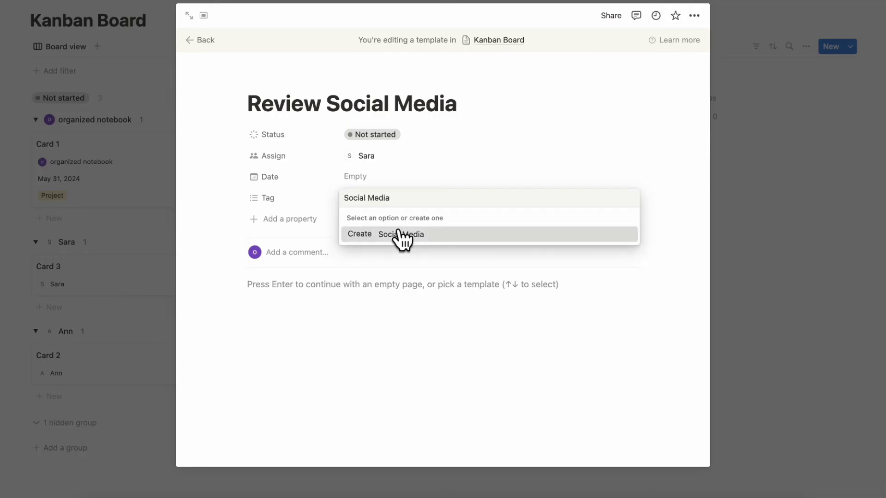
left_click(402, 236)
left_click(453, 143)
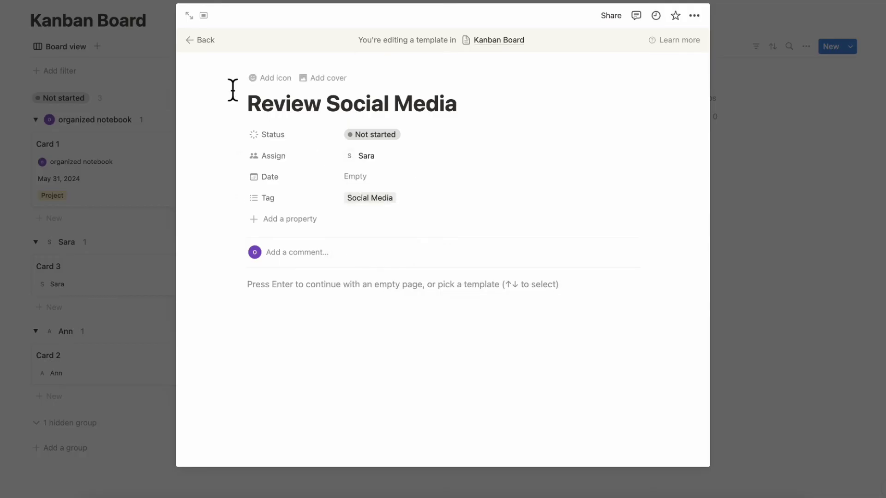
left_click(203, 40)
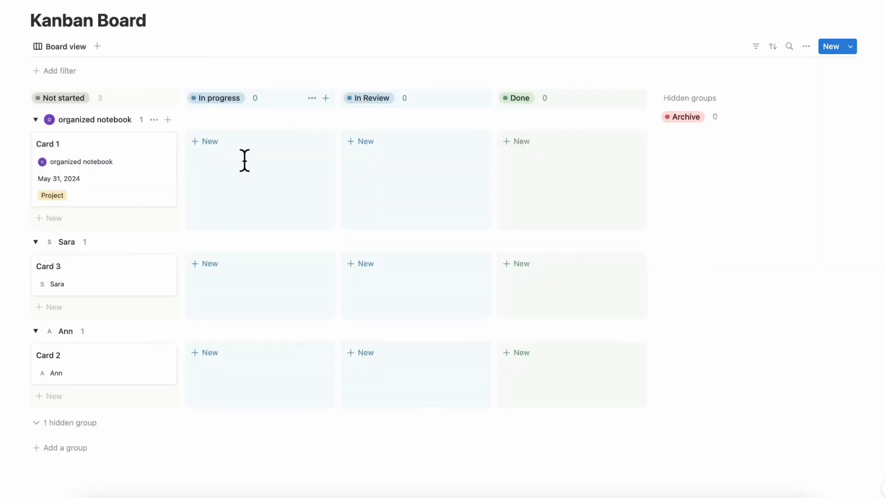
Add a Not started card to the sub-group containing Card 3, apply the Review Social Media template to it, and close the card
left_click(103, 309)
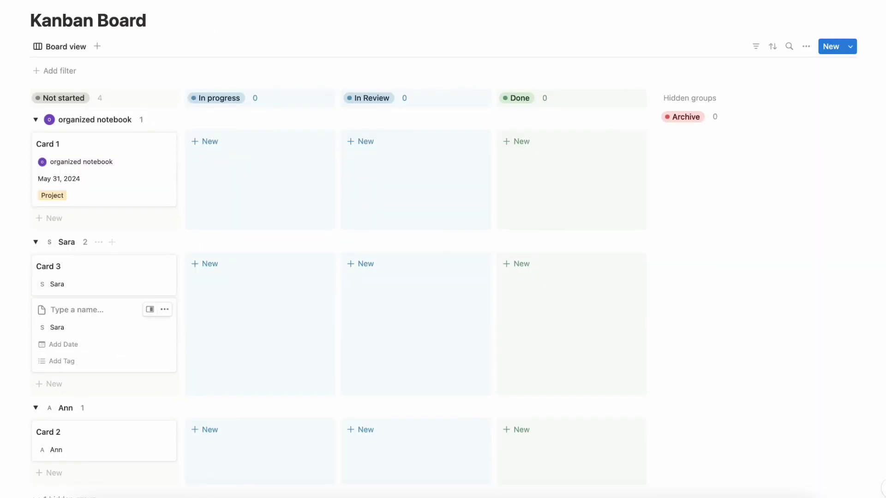
left_click(105, 328)
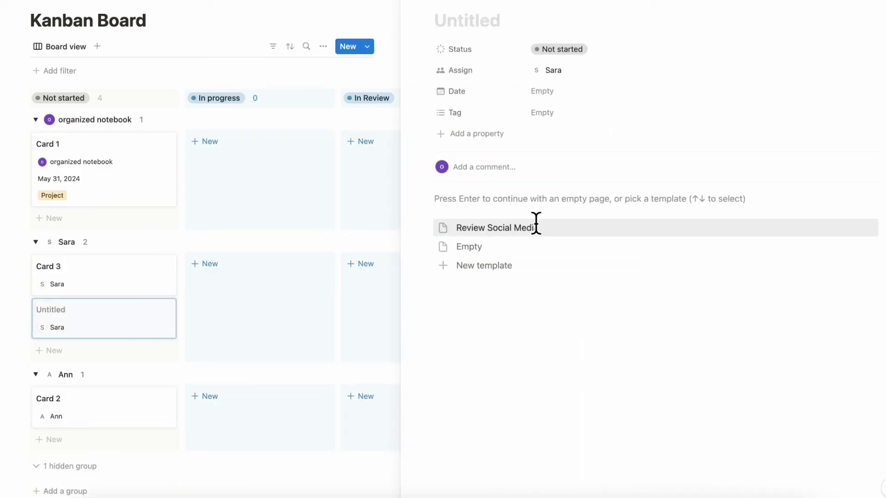
left_click(493, 231)
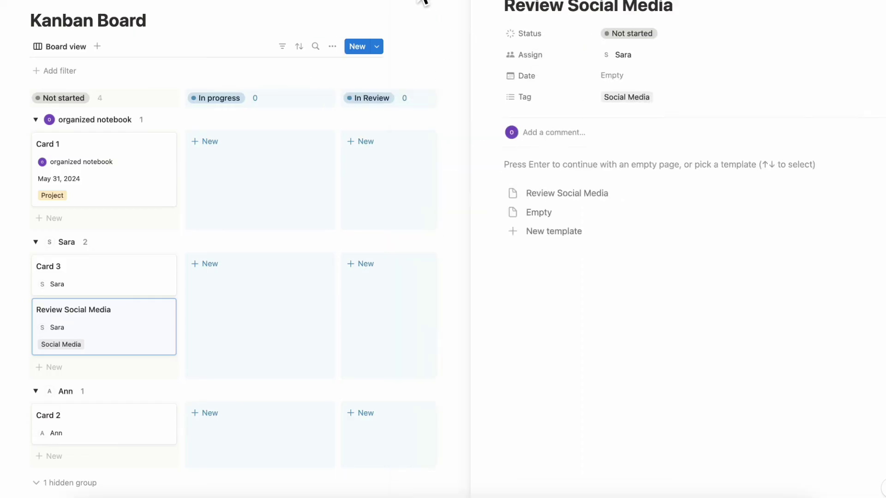
left_click(425, 2)
Choose a weekly repeat for the Review Social Media template
left_click(852, 46)
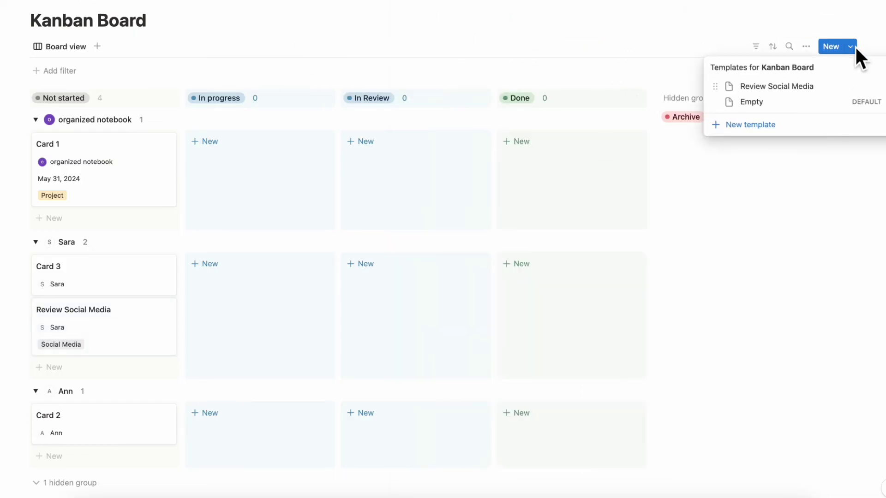
left_click(876, 93)
left_click(838, 62)
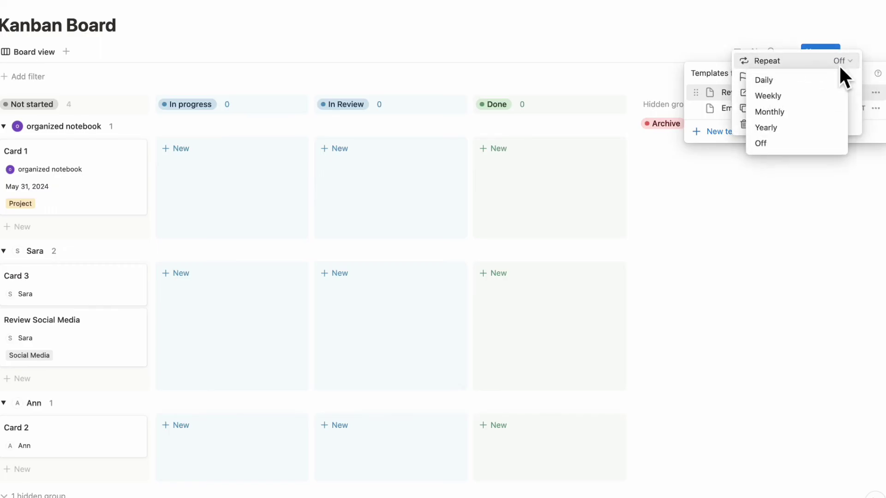
left_click(826, 97)
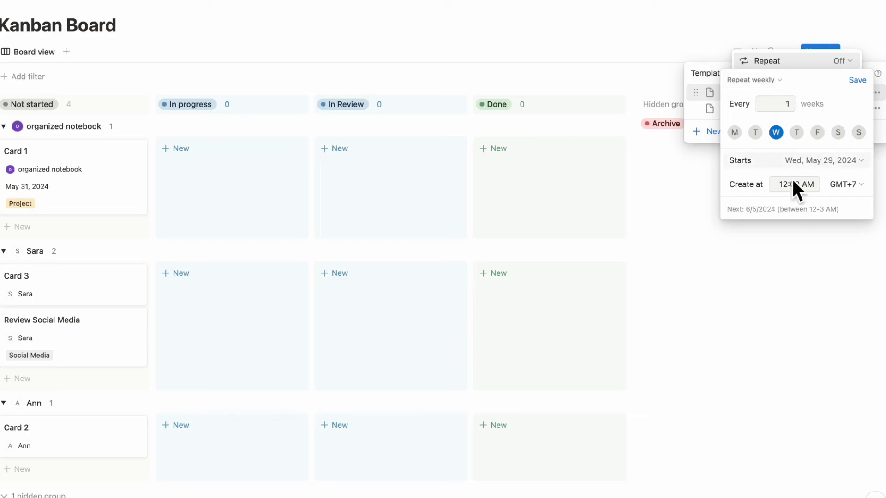
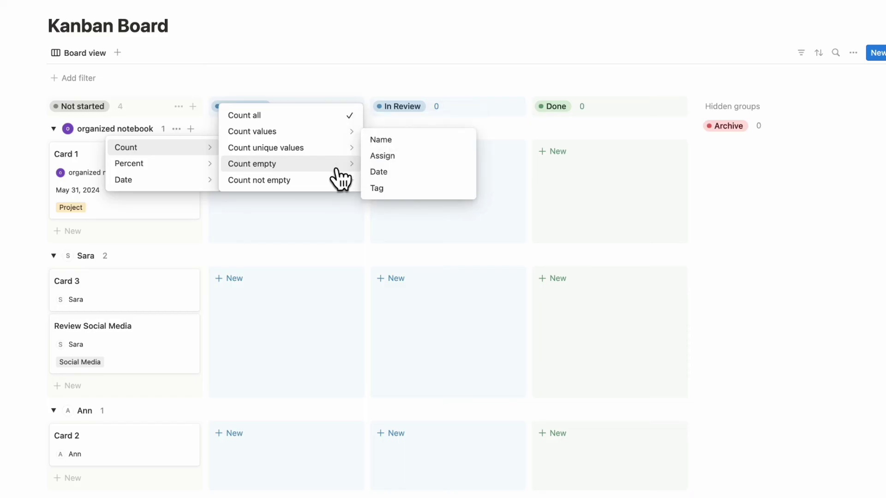
Examine the Count and Percent calculation options for Card 1's sub-group and close them without changing anything
mouse_move(343, 190)
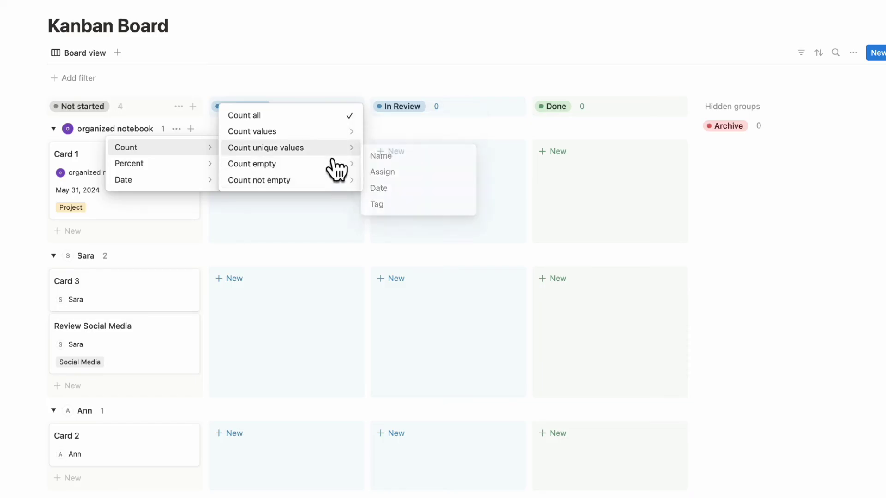
mouse_move(172, 172)
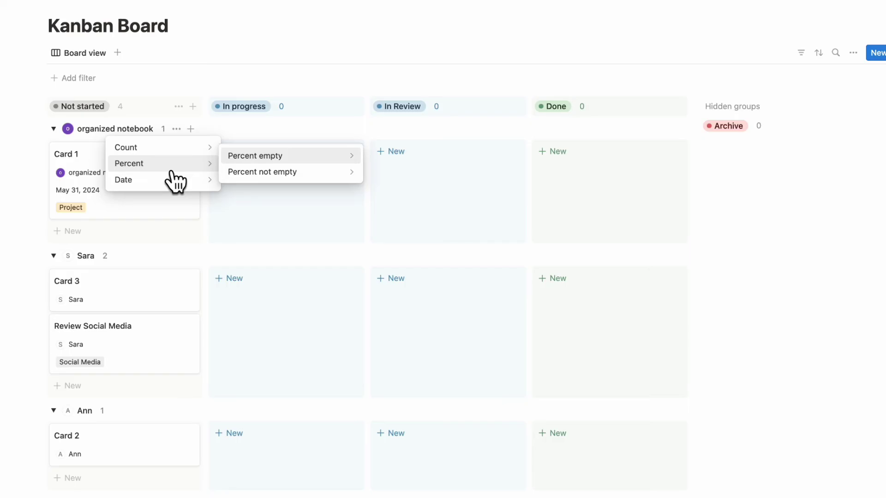
left_click(267, 83)
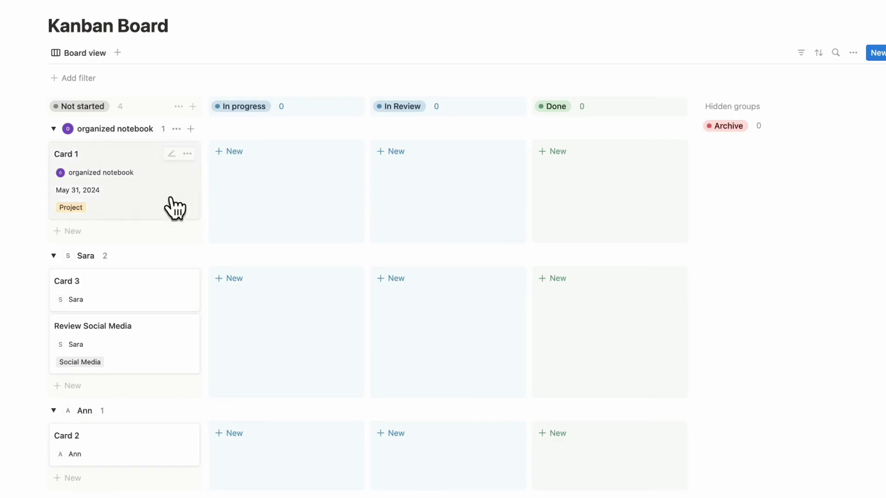
Open Card 1 and add a Checkbox property named "Review Task"
left_click(177, 205)
left_click(517, 144)
type("check")
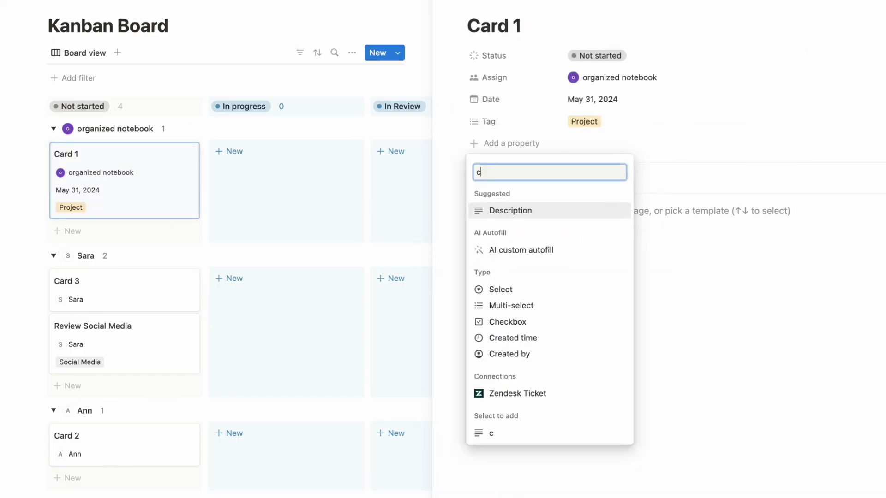
left_click(531, 211)
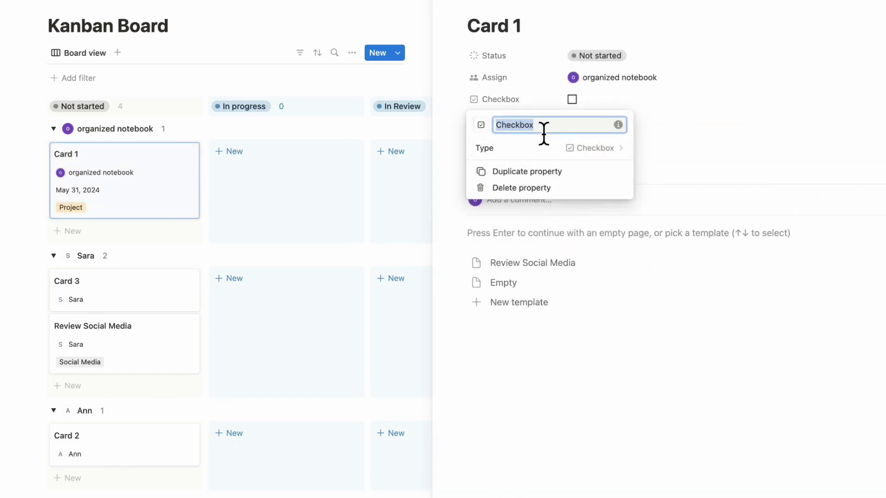
type("Rev")
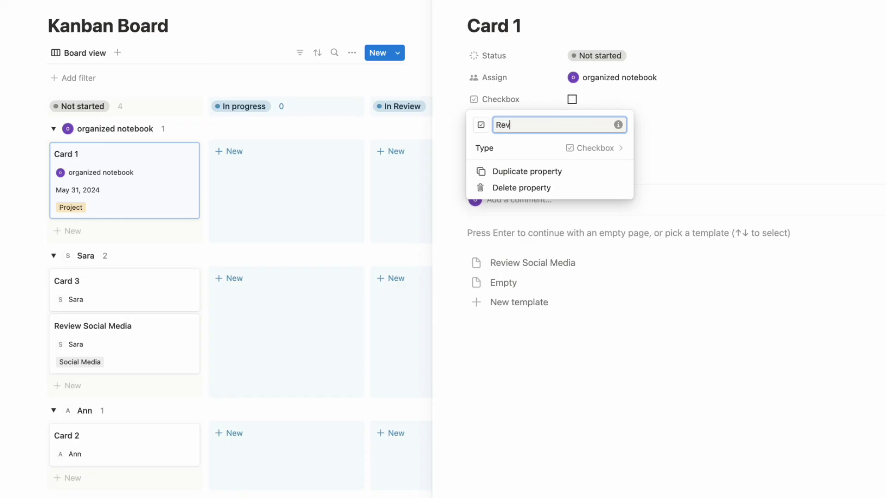
type("iew Task")
key("Return")
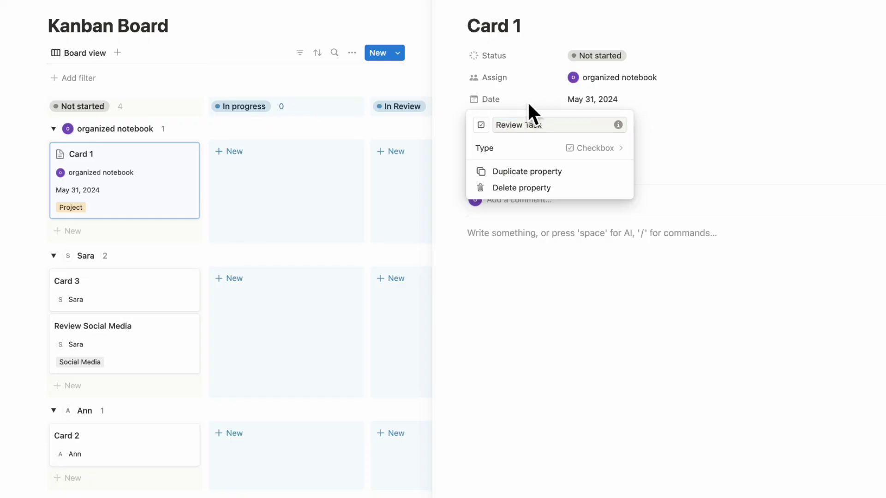
Close Card 1 and make the Review Task property shown on the board's cards
key("Escape")
key("Escape")
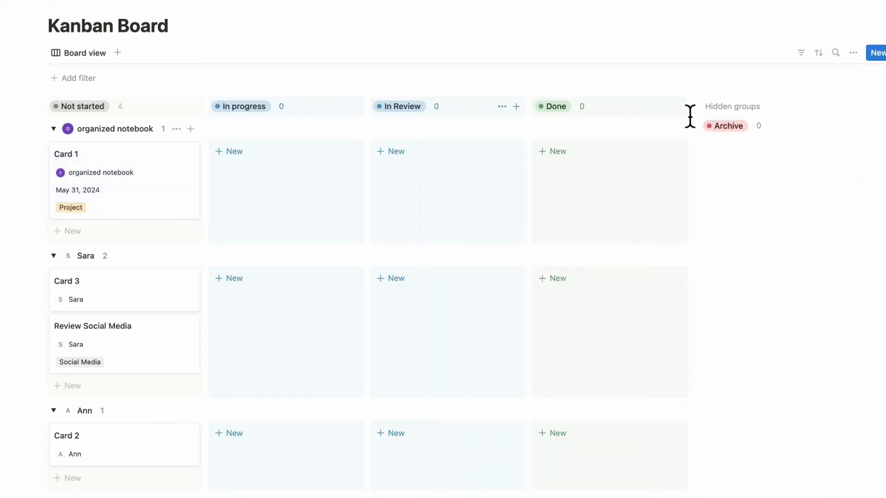
left_click(854, 53)
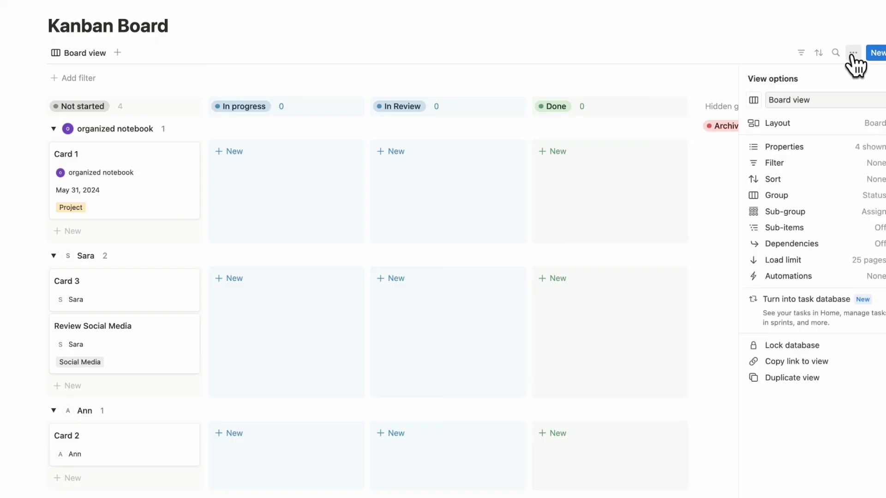
left_click(863, 148)
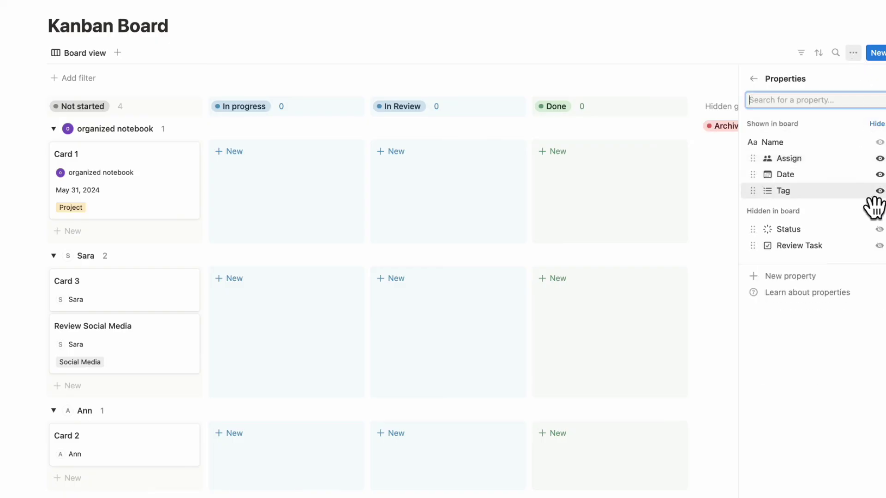
left_click(879, 246)
key("Escape")
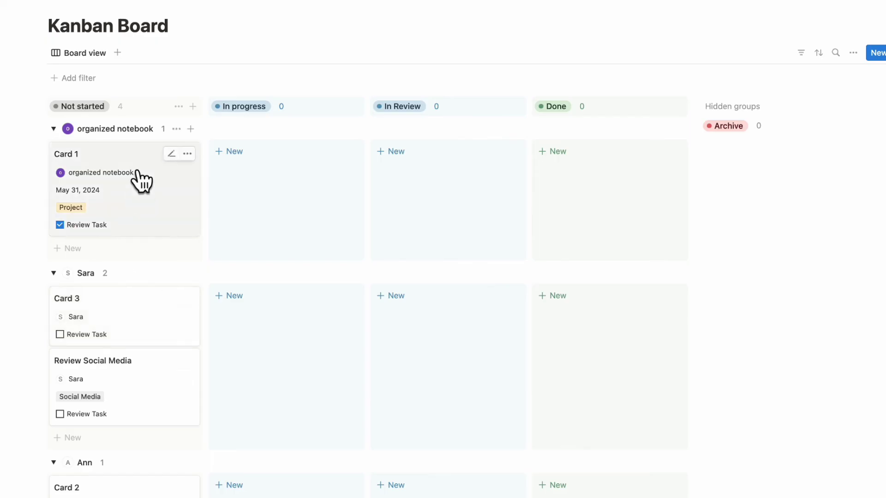
Set the Not started group's calculation to Percent checked for Review Task and look over the group's cards
left_click(121, 107)
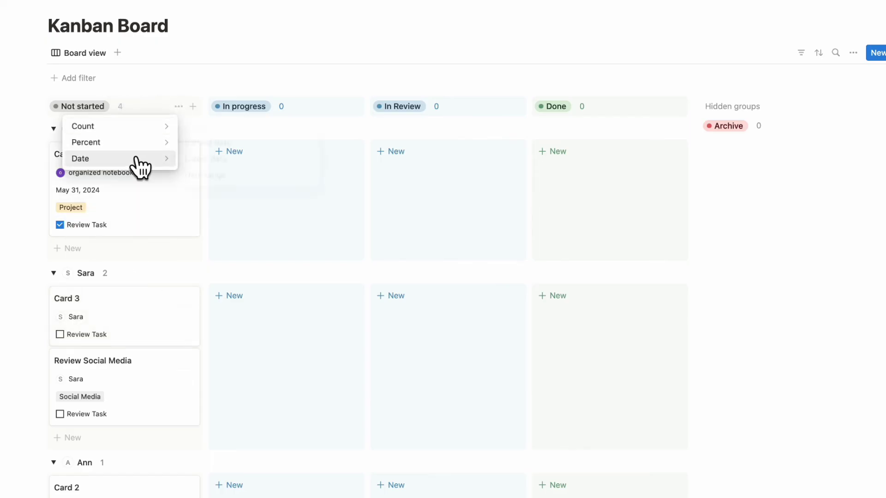
mouse_move(144, 142)
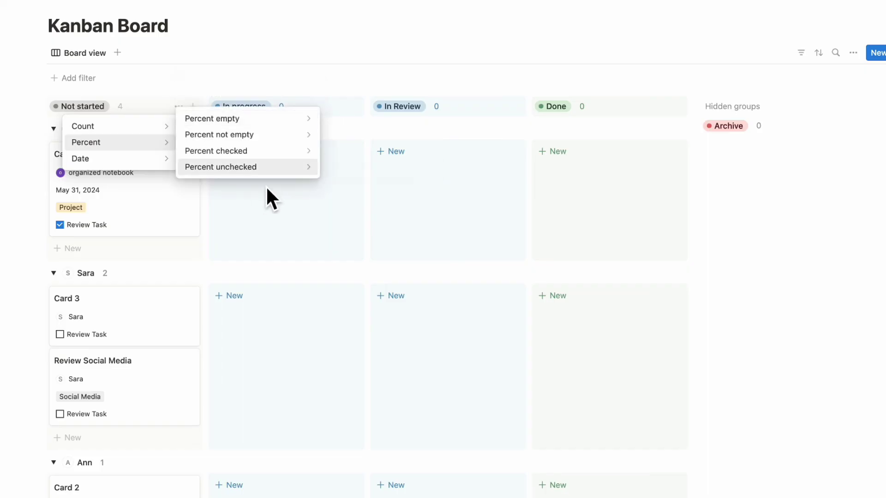
mouse_move(270, 156)
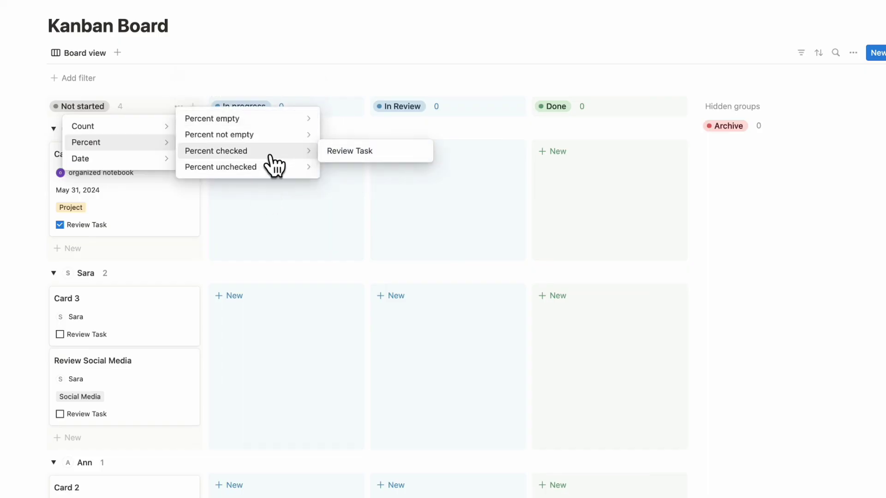
left_click(364, 156)
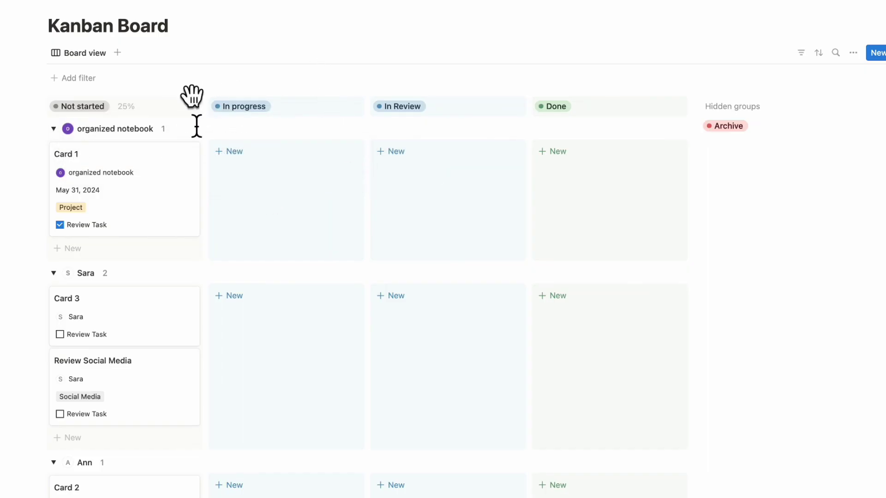
scroll(198, 187, "down", 3)
scroll(184, 257, "up", 3)
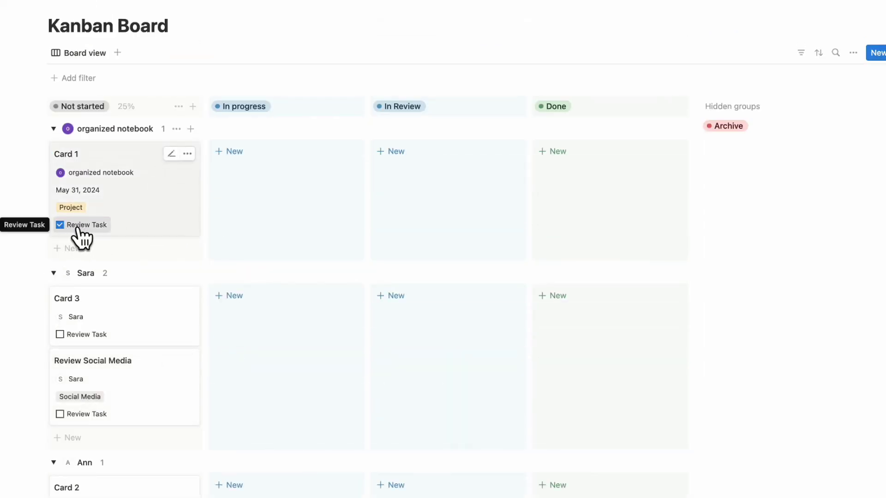
Toggle Card 1's Review Task checkbox off and back on
scroll(146, 252, "down", 4)
scroll(152, 394, "up", 4)
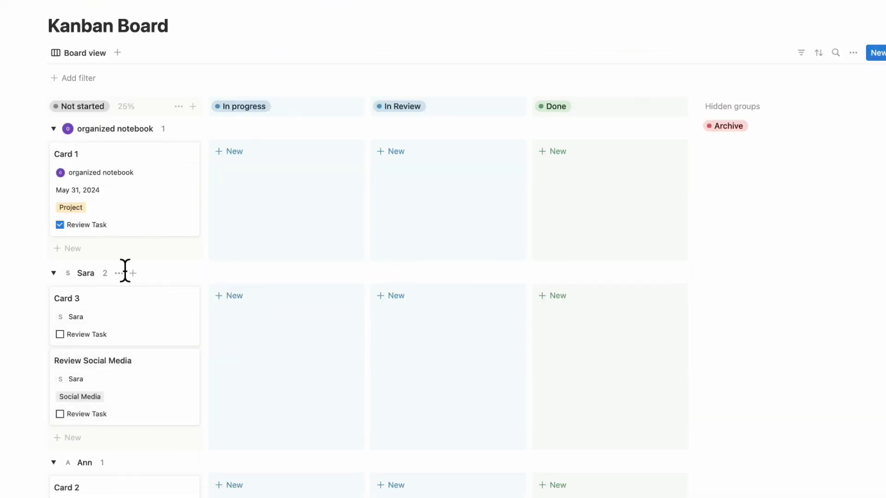
left_click(60, 225)
left_click(60, 224)
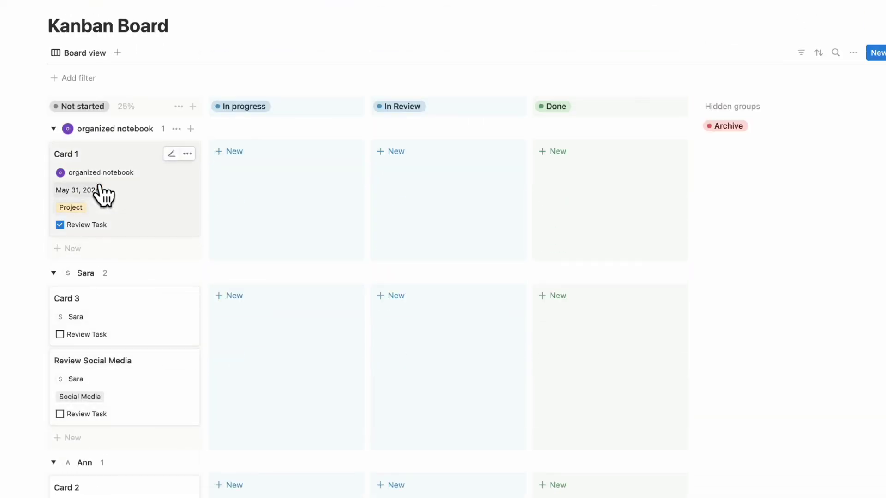
Examine the Percent calculation options, including Percent unchecked, for Card 1's sub-group and close them without choosing one
left_click(164, 128)
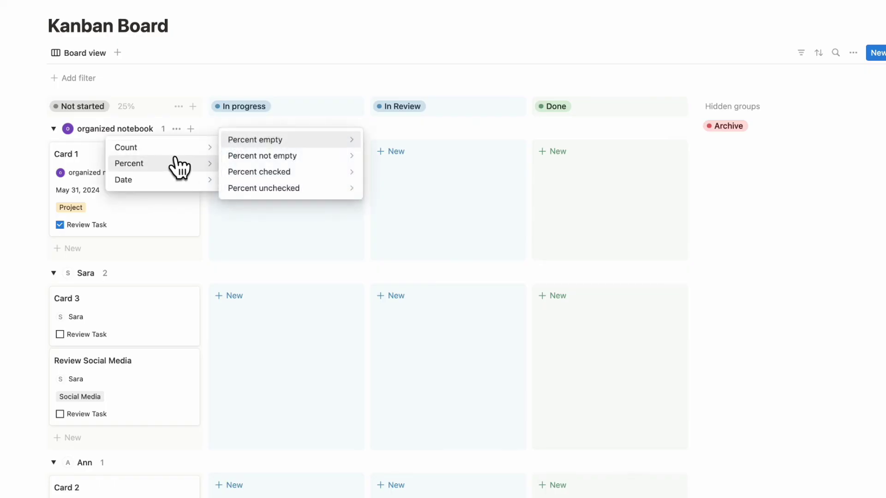
mouse_move(271, 190)
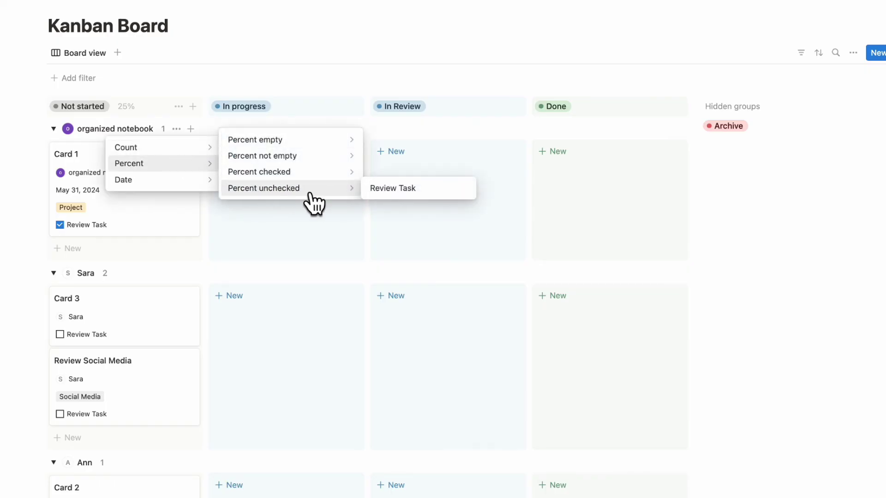
left_click(292, 68)
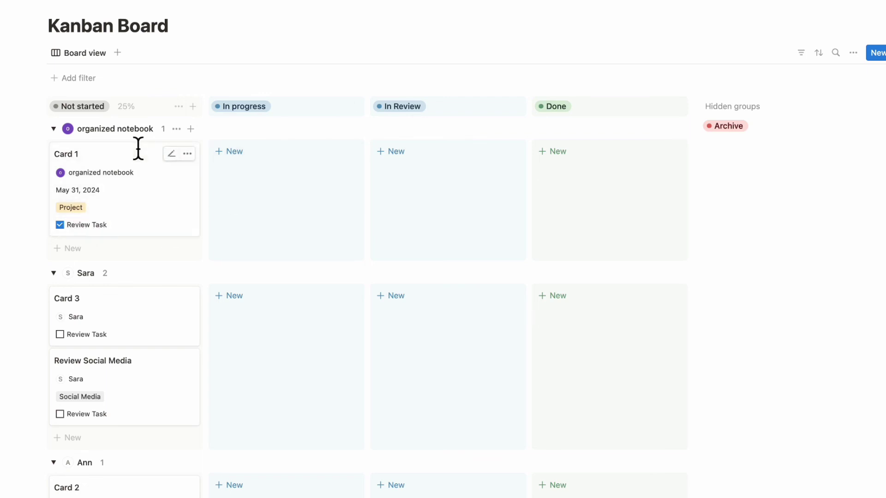
Set the Not started group's calculation to Count all
left_click(126, 119)
mouse_move(127, 127)
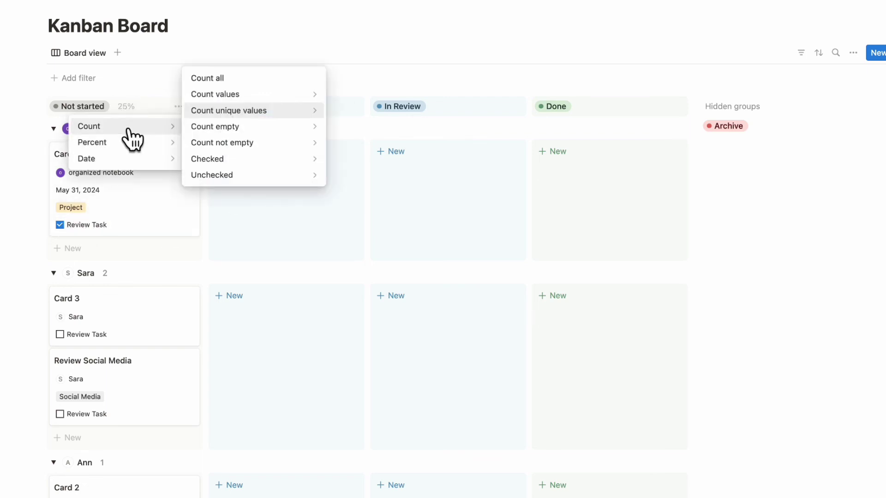
left_click(238, 85)
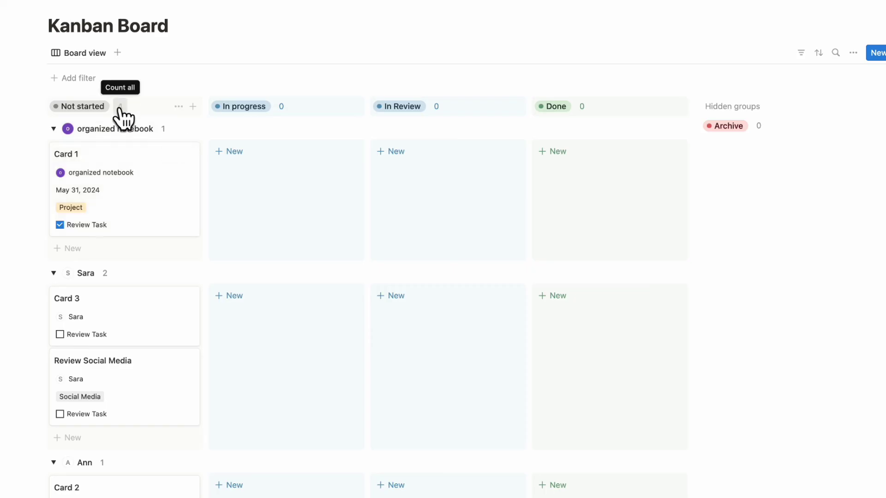
left_click(120, 107)
mouse_move(174, 128)
left_click(219, 85)
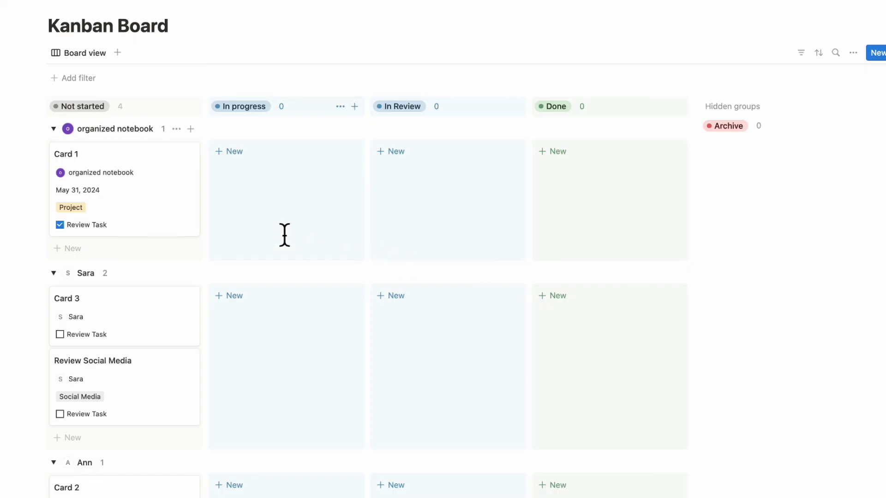
Move Card 1 to Done, back to Not started in Card 3's sub-group, and on into Card 2's sub-group
left_click_drag(146, 208, 640, 204)
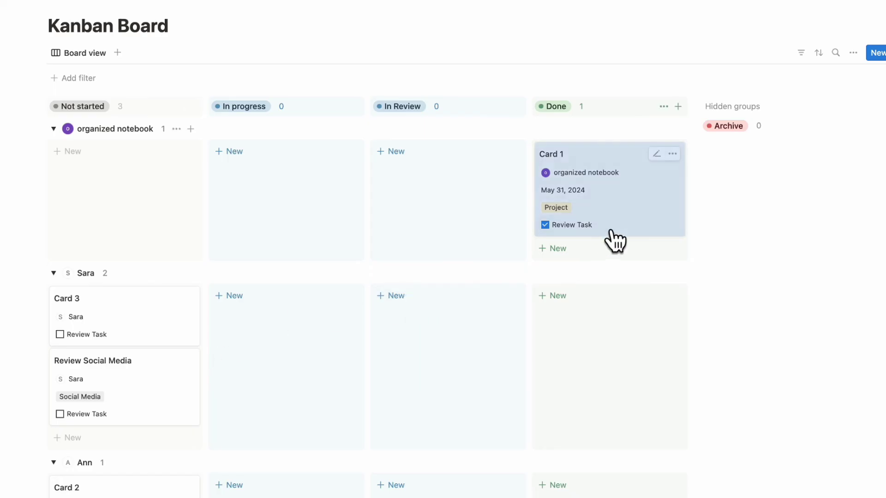
left_click_drag(610, 226, 138, 293)
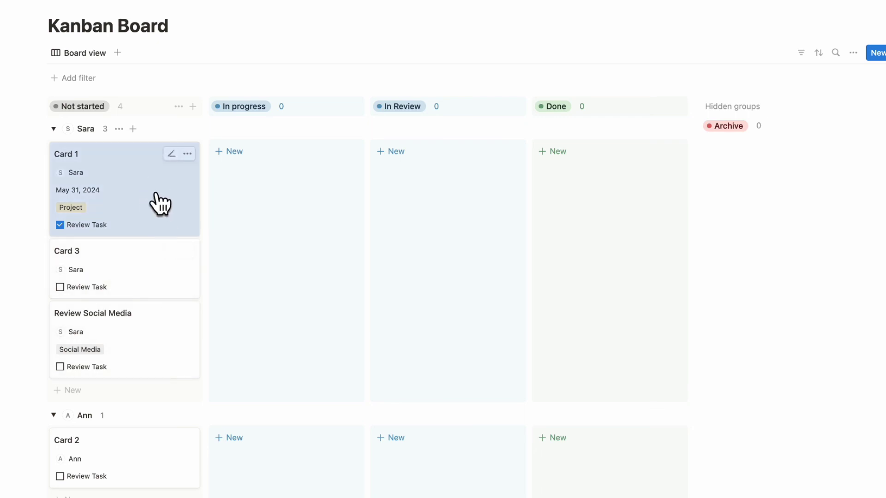
left_click_drag(156, 194, 168, 442)
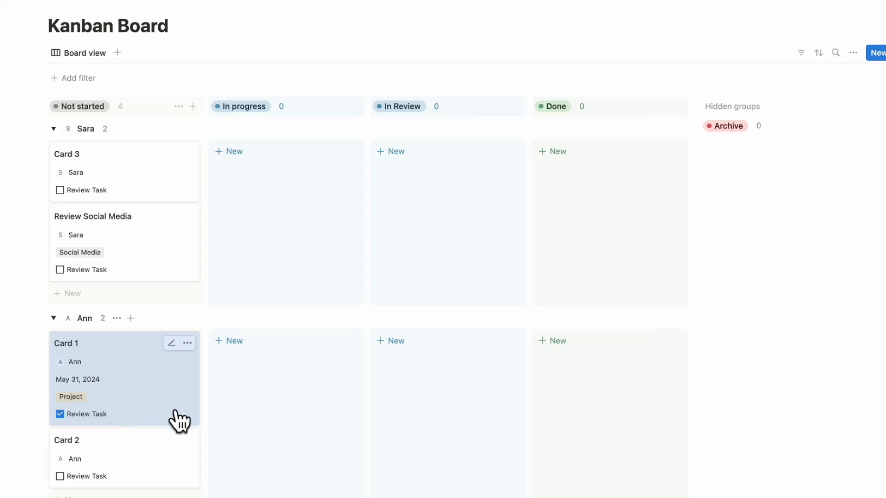